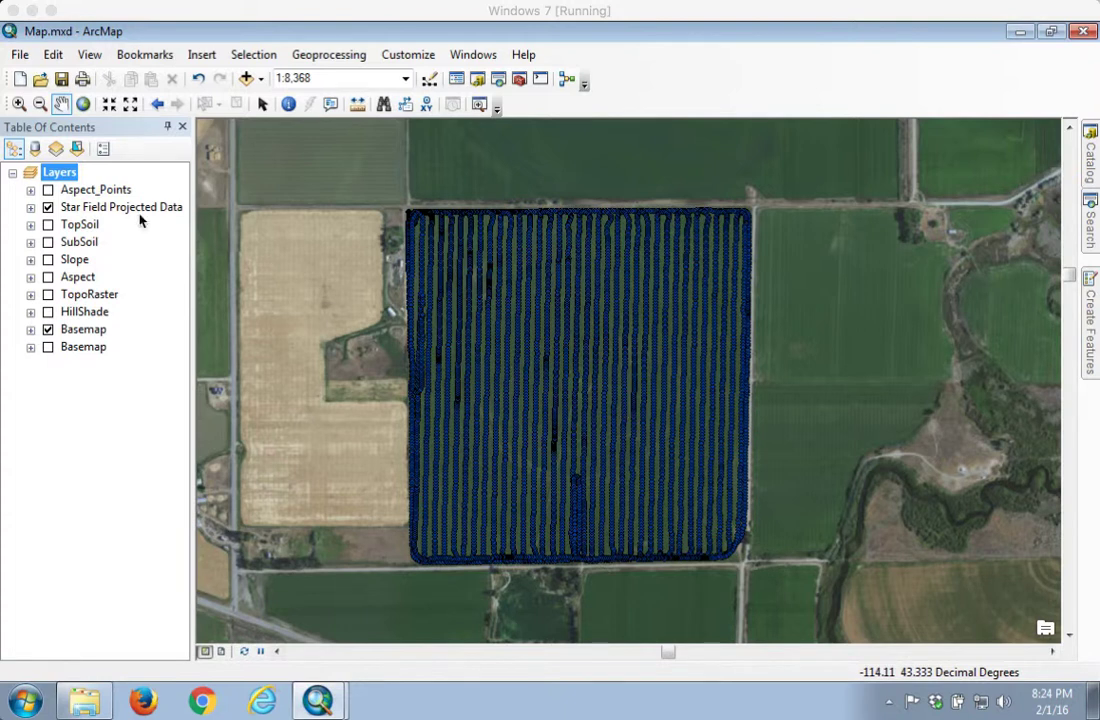
Step: Browse the Catalog's folder connections and view the toolsets of the Percision Irrigation toolbox under C:\PrecisionIrrigationAnalysis\Tools
click(1091, 152)
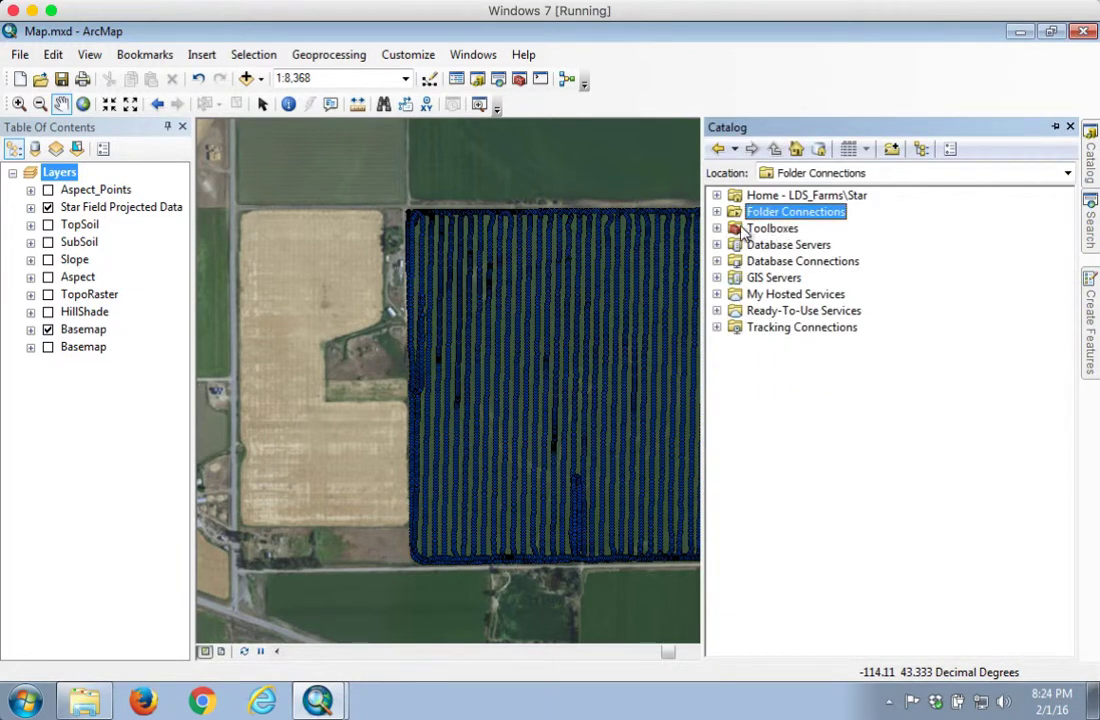
click(717, 212)
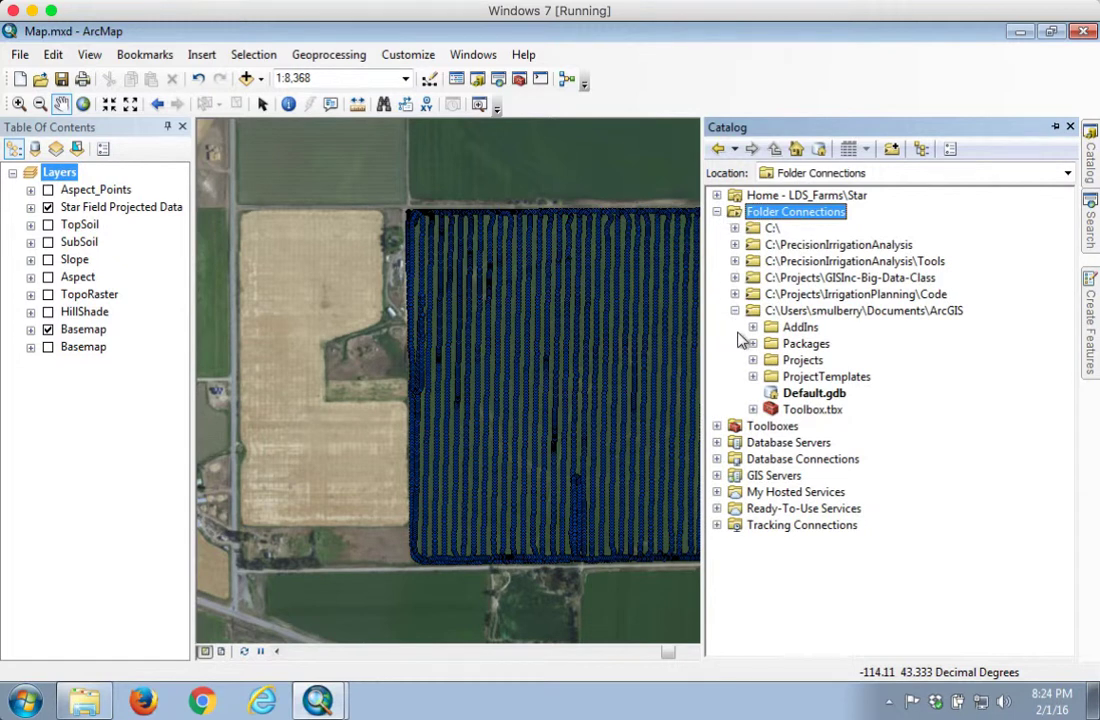
click(735, 261)
click(752, 277)
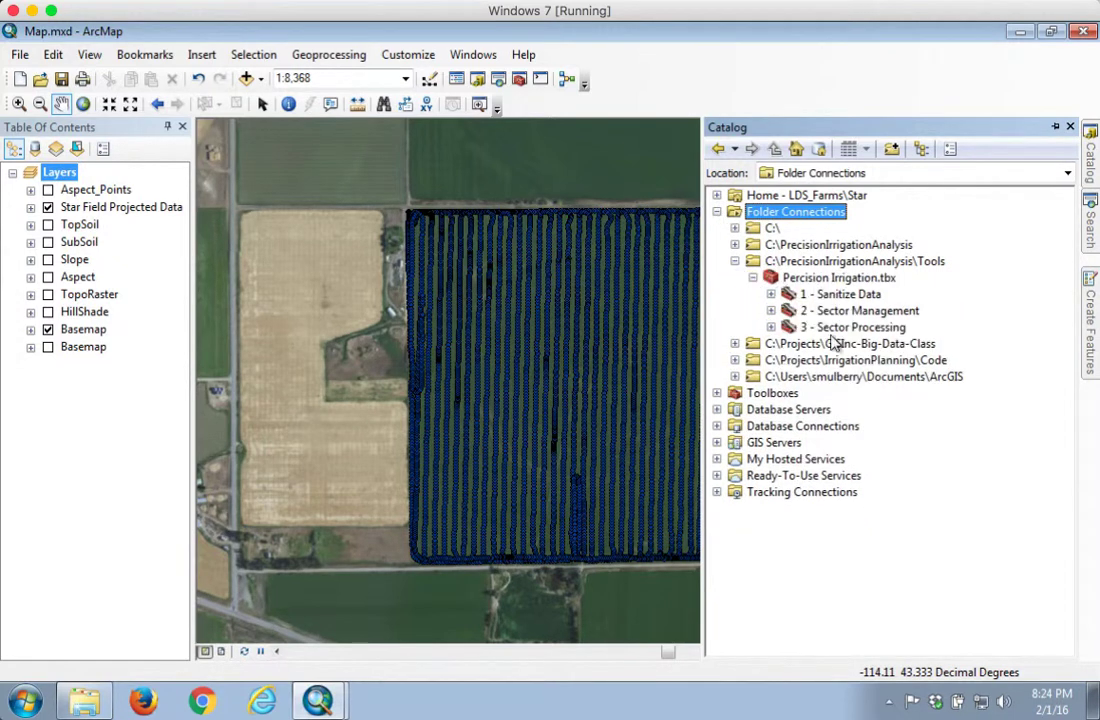
click(735, 261)
click(717, 212)
Step: Open the Topo to Raster tool from the Interpolation toolset of the system Spatial Analyst toolbox
click(717, 228)
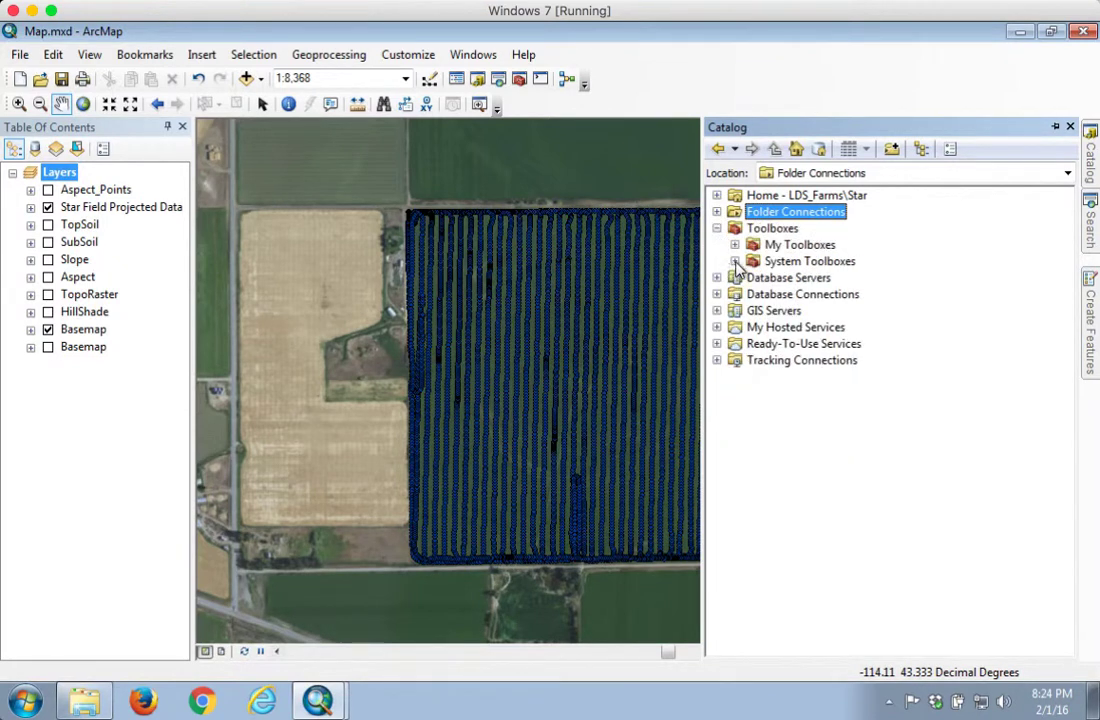
click(735, 261)
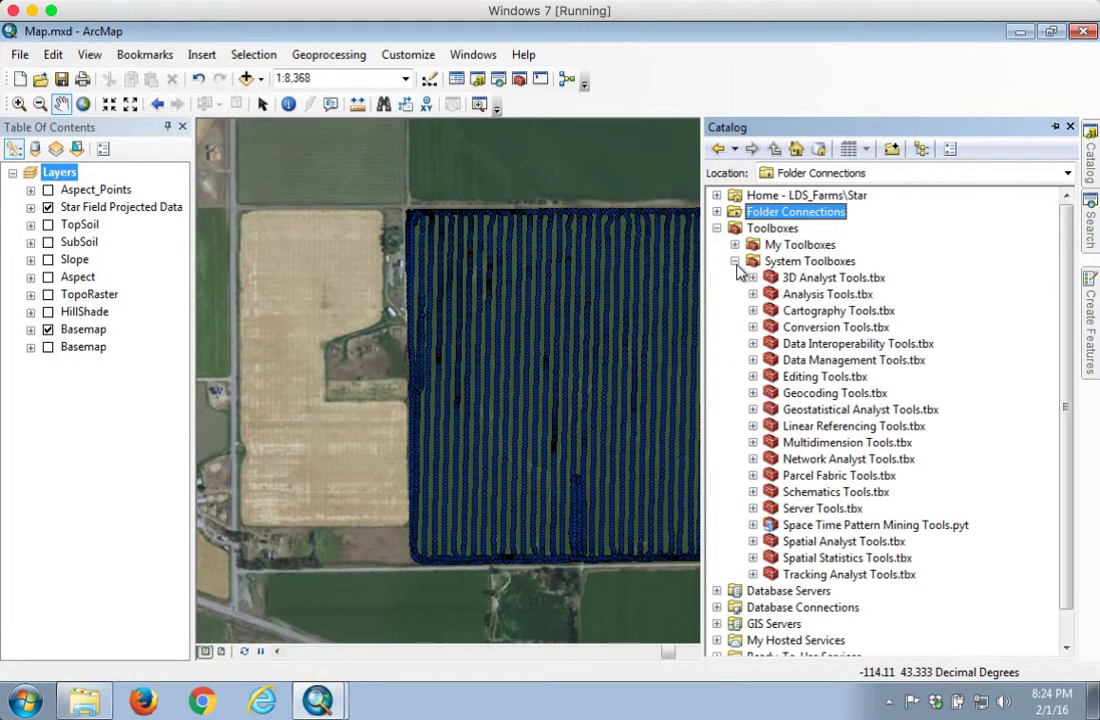
click(753, 541)
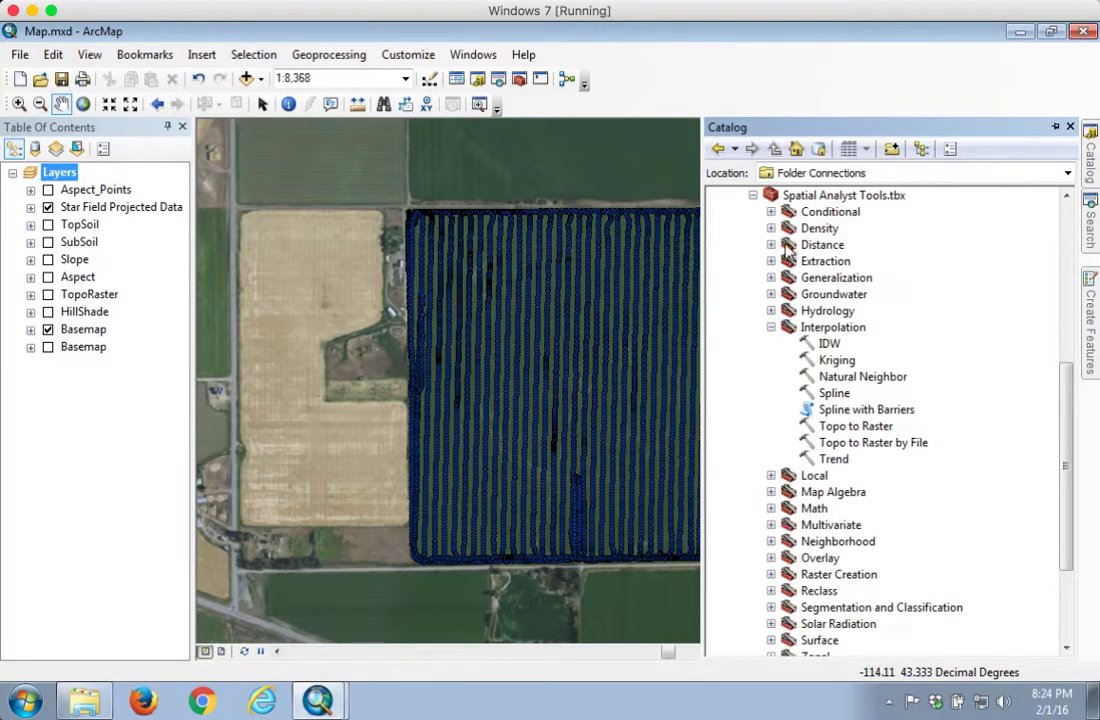
click(828, 332)
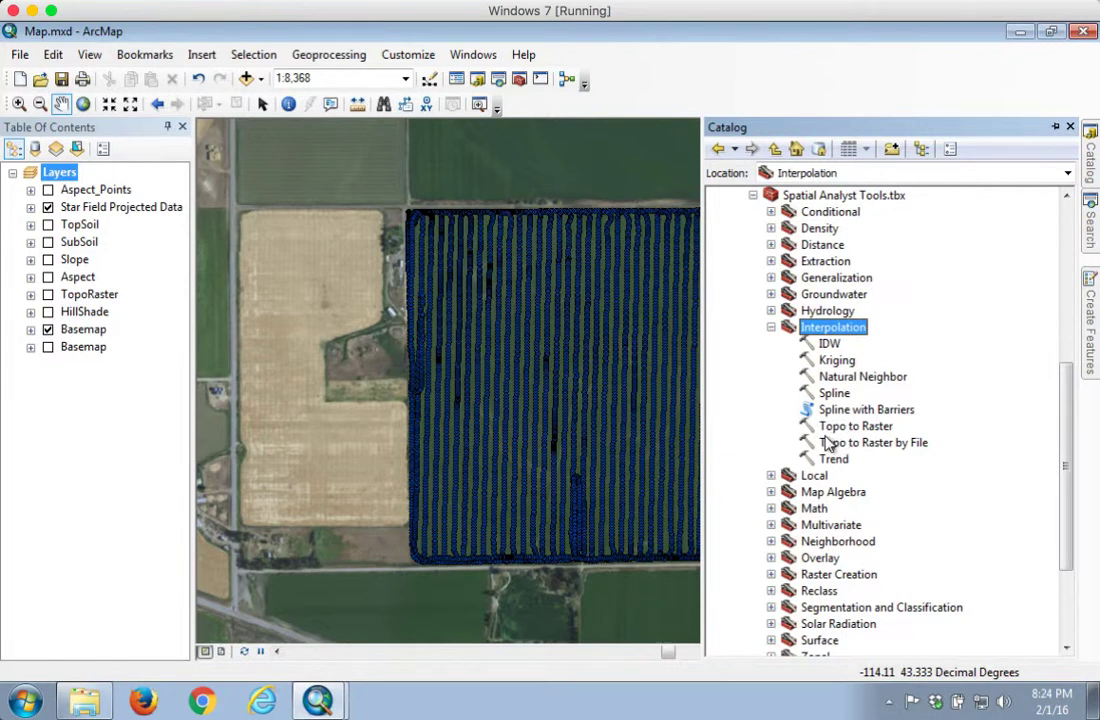
double_click(840, 426)
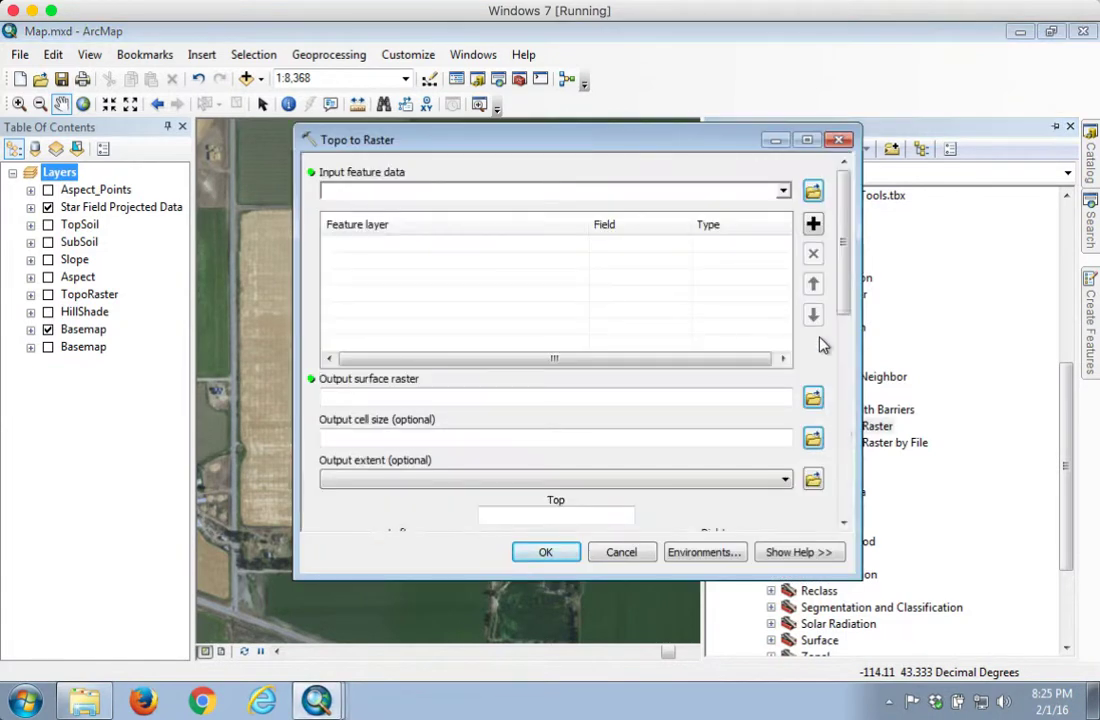
Step: Add Star Field Projected Data as the input feature layer and set its field to Height_metres
click(785, 192)
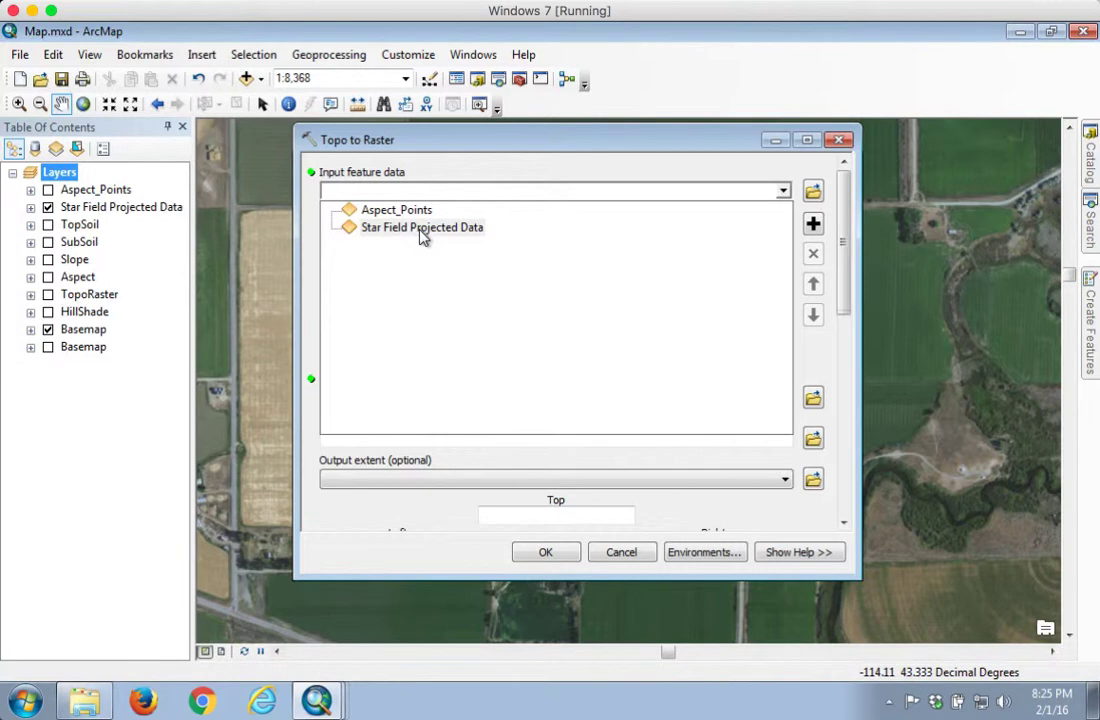
click(422, 228)
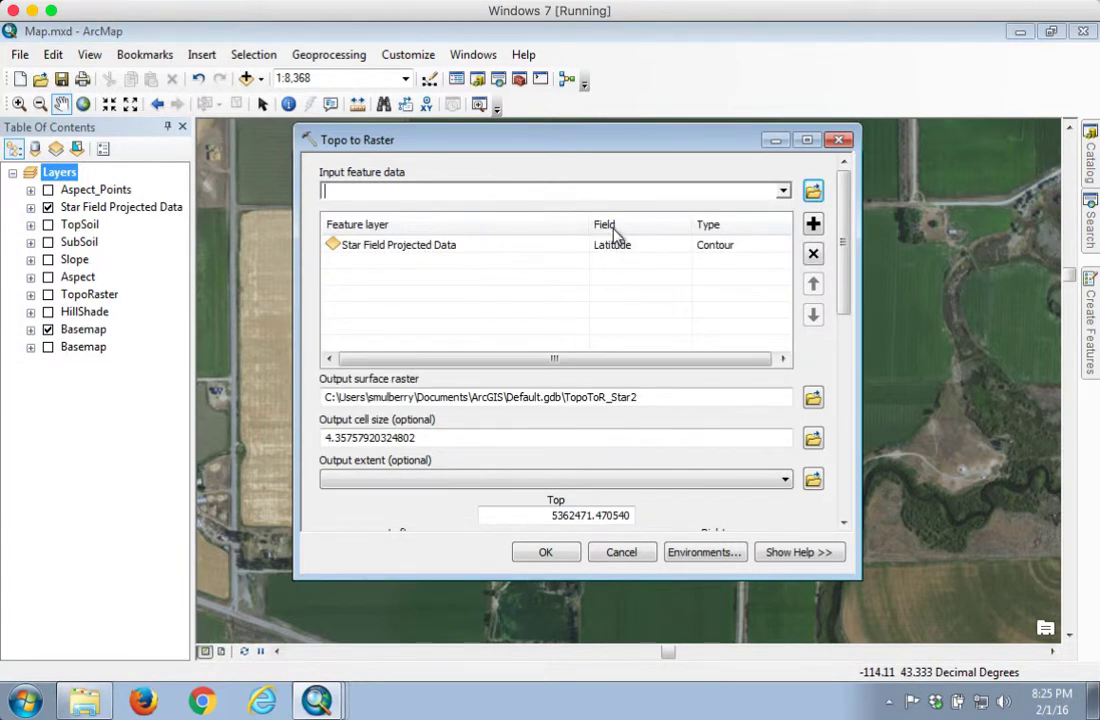
click(669, 248)
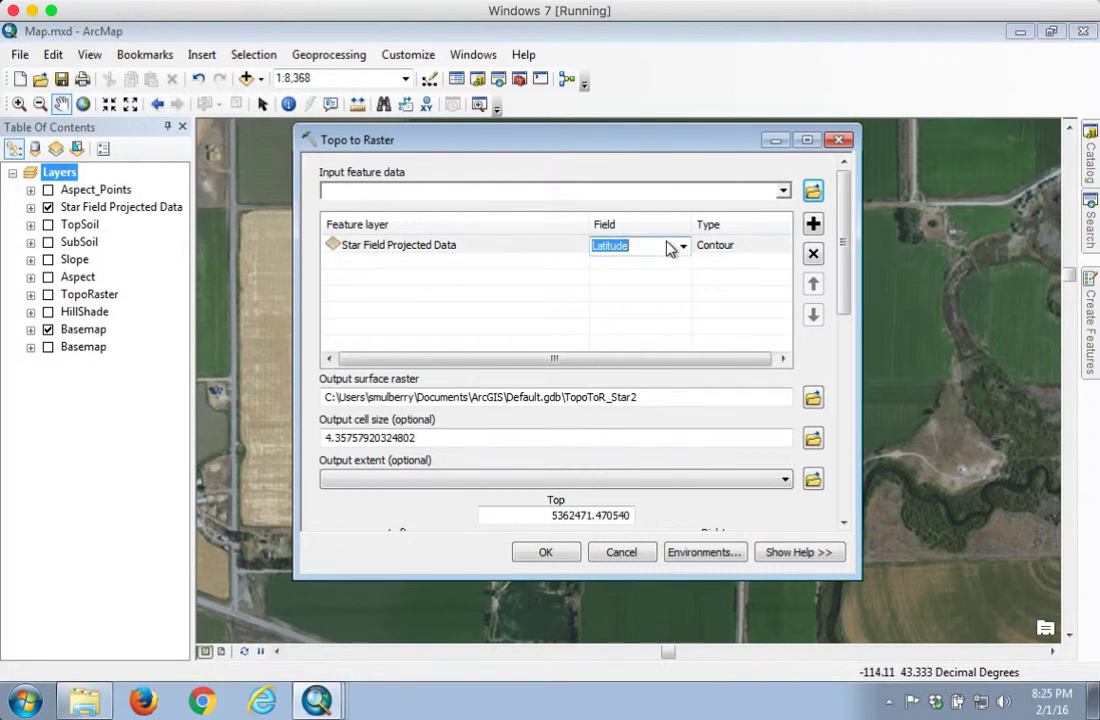
click(683, 246)
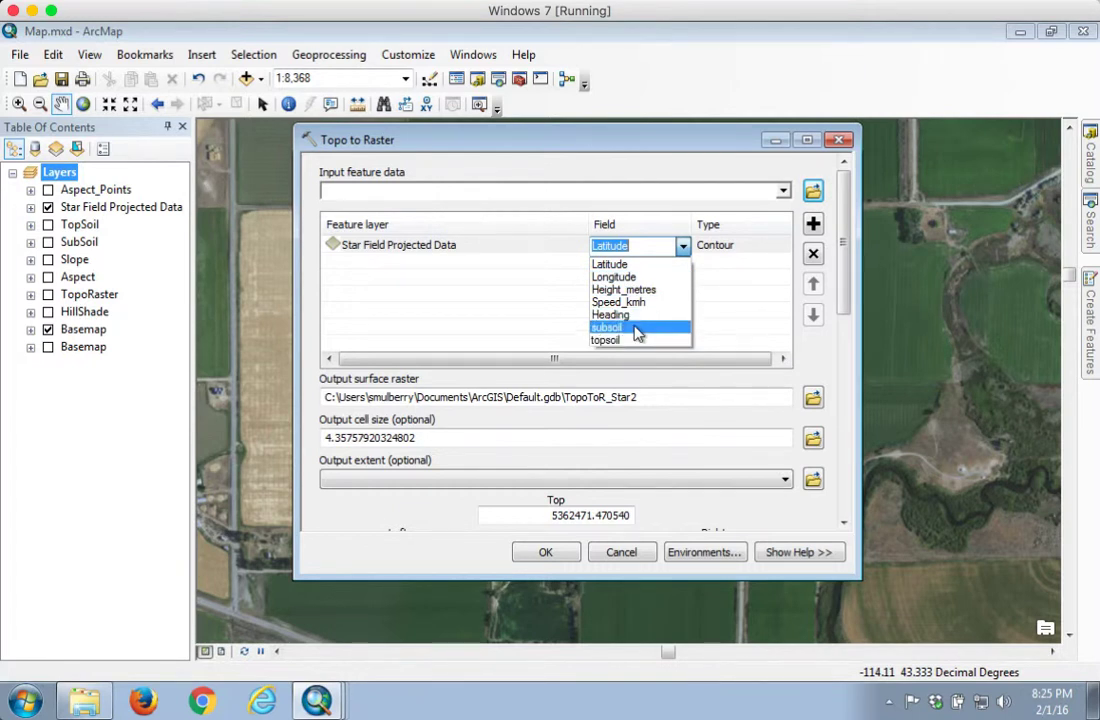
click(630, 290)
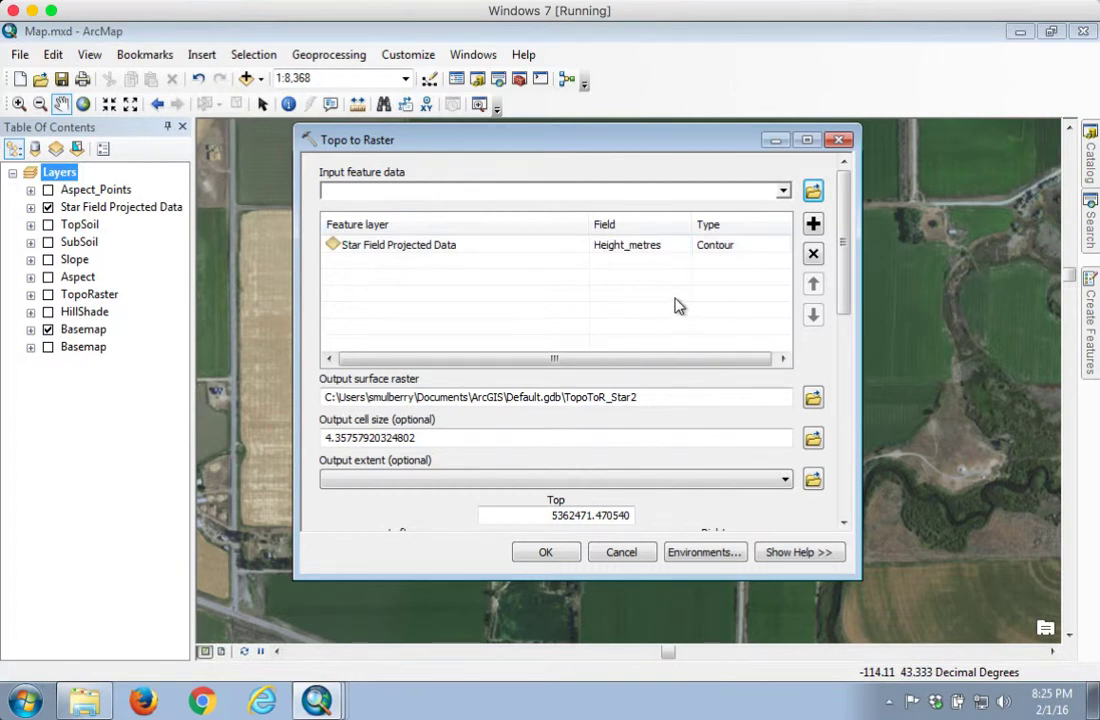
click(684, 250)
click(685, 250)
click(684, 249)
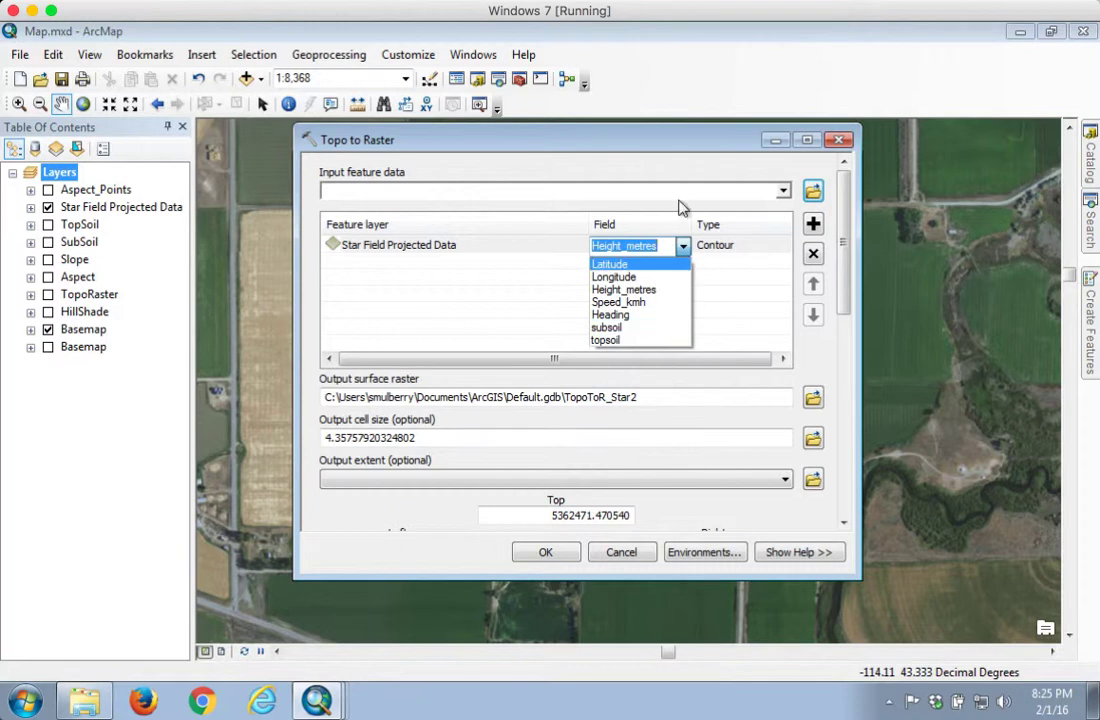
click(702, 148)
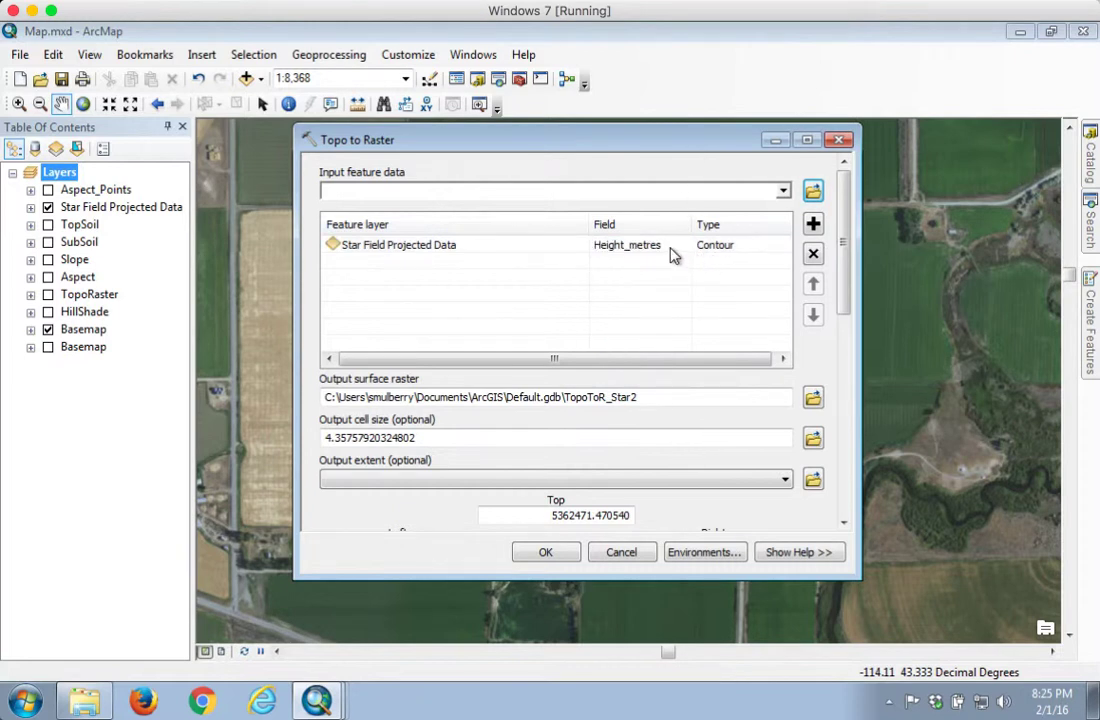
Step: Set the type of the Star Field Projected Data input to PointElevation
click(741, 248)
click(784, 250)
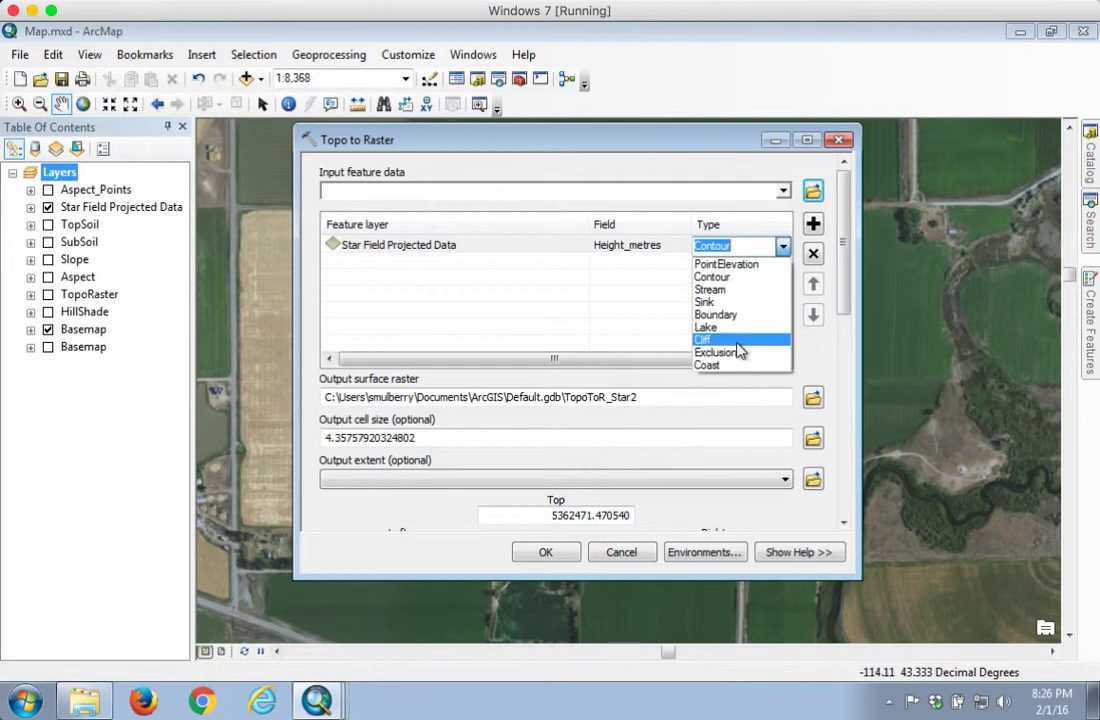
click(745, 265)
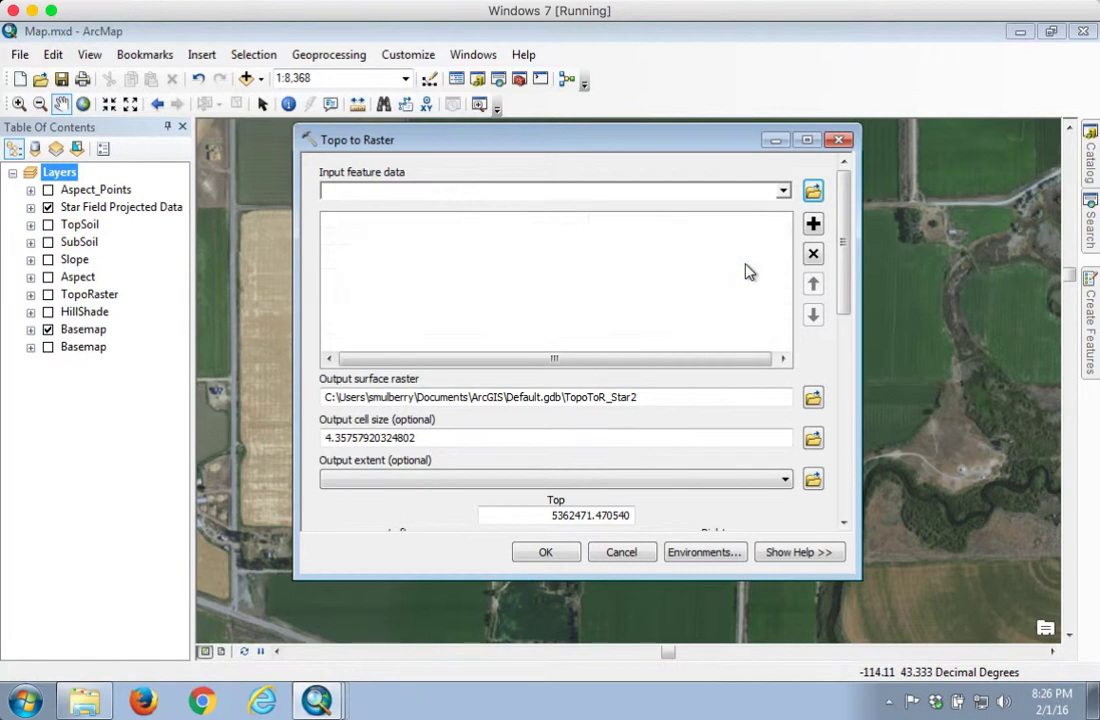
Step: Name the output surface raster Star_Topo, keeping it in Default.gdb
drag(327, 400, 567, 404)
click(563, 404)
double_click(516, 404)
click(600, 402)
drag(648, 400, 575, 402)
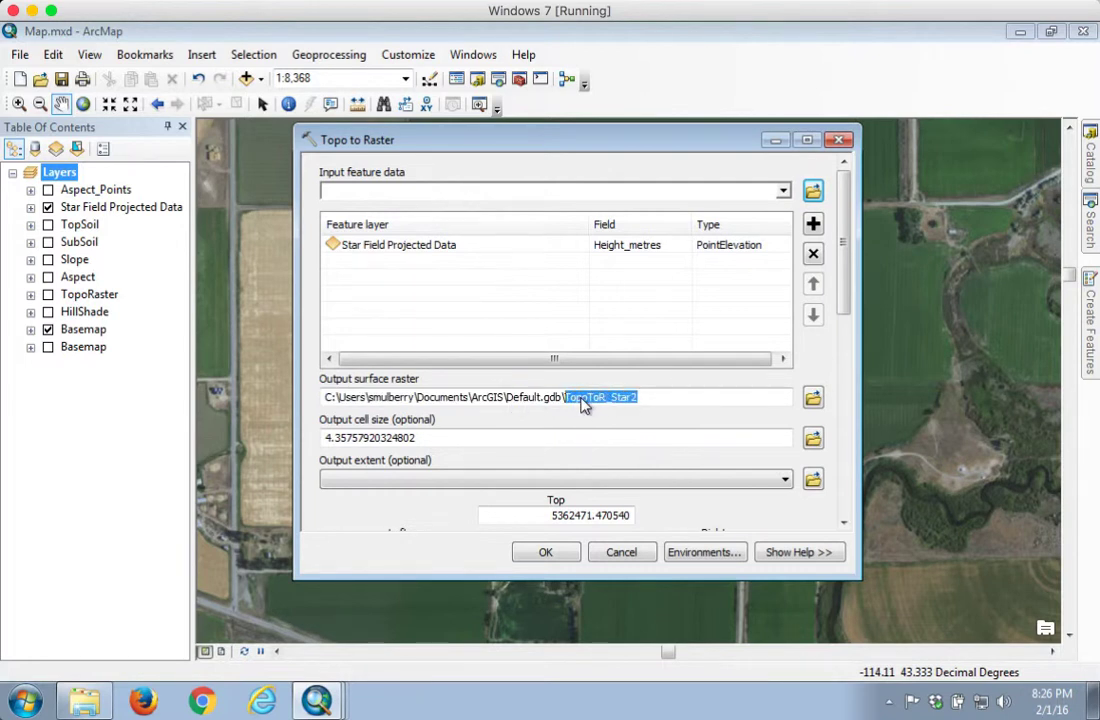
text(Sg)
key(BackSpace)
text(tar_Topo)
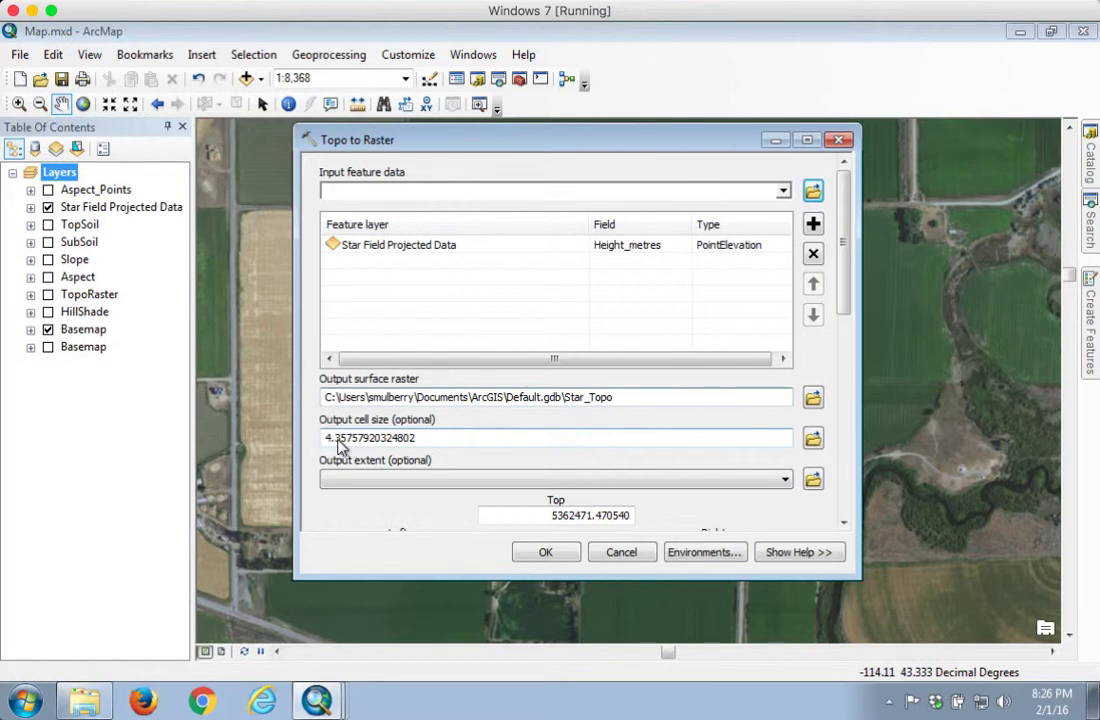
Step: Set the primary type of input data to SPOT, leaving the output extent as it is
drag(847, 262, 842, 313)
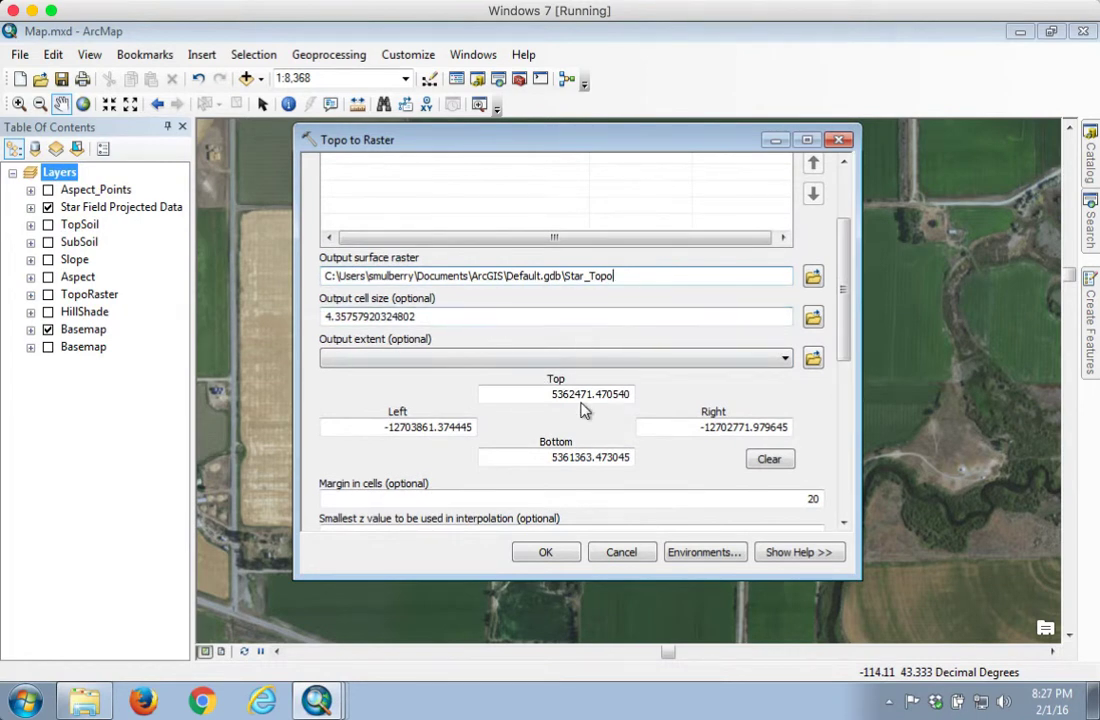
drag(840, 295, 842, 344)
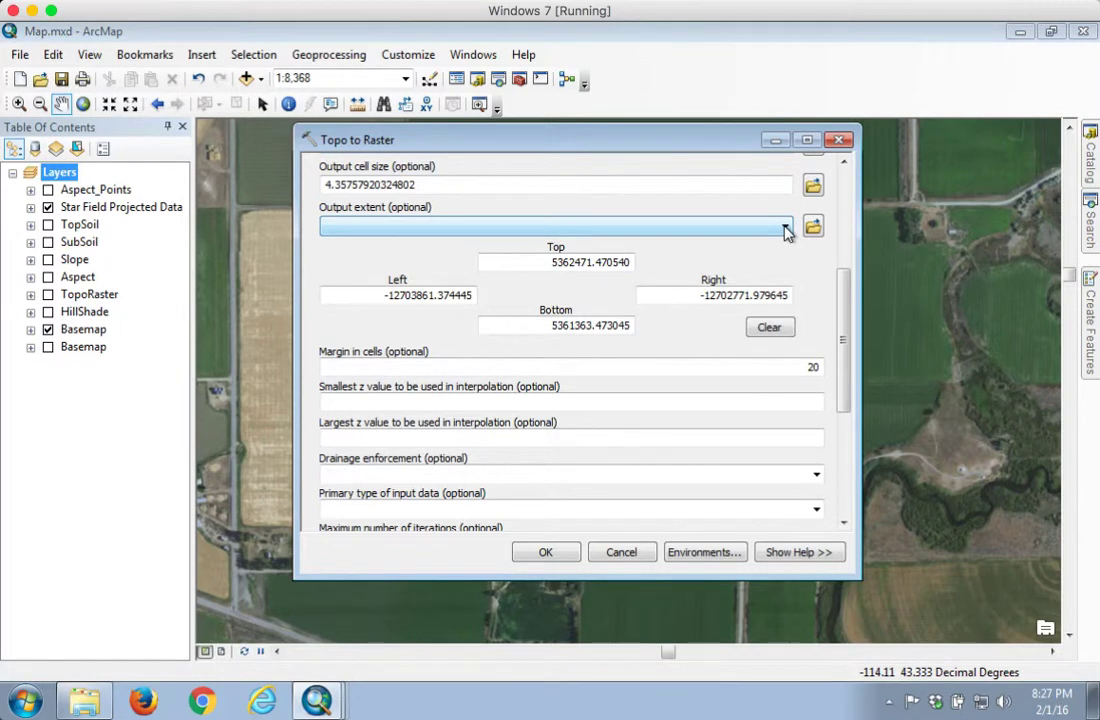
click(786, 229)
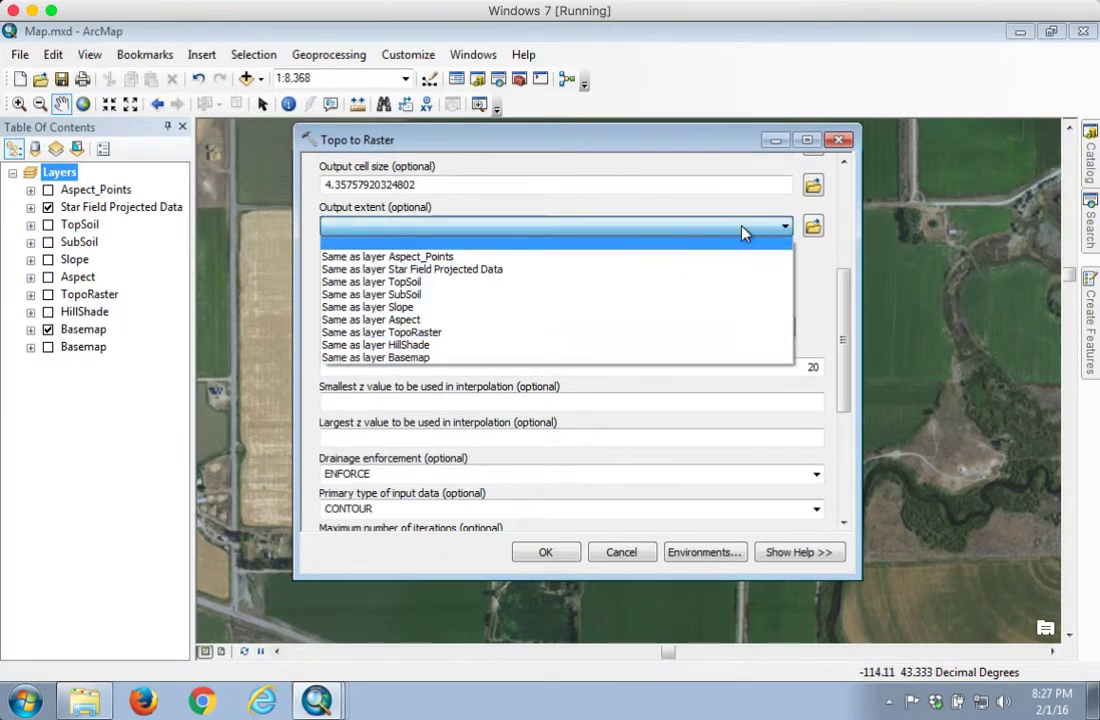
click(786, 228)
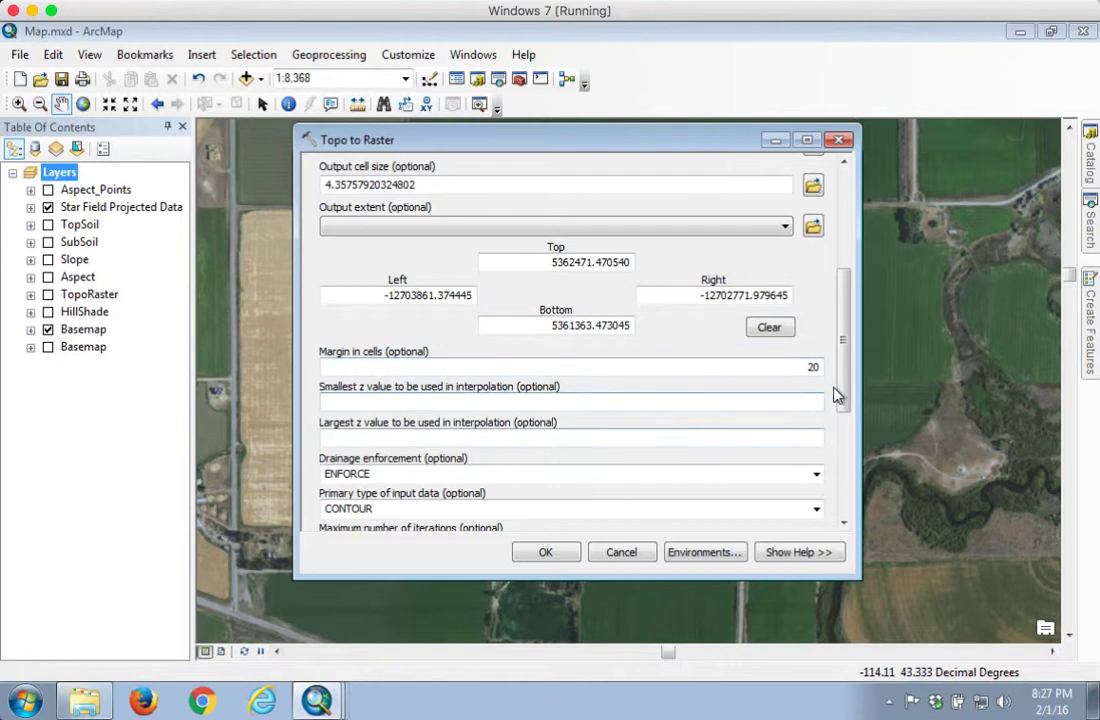
drag(849, 357, 843, 432)
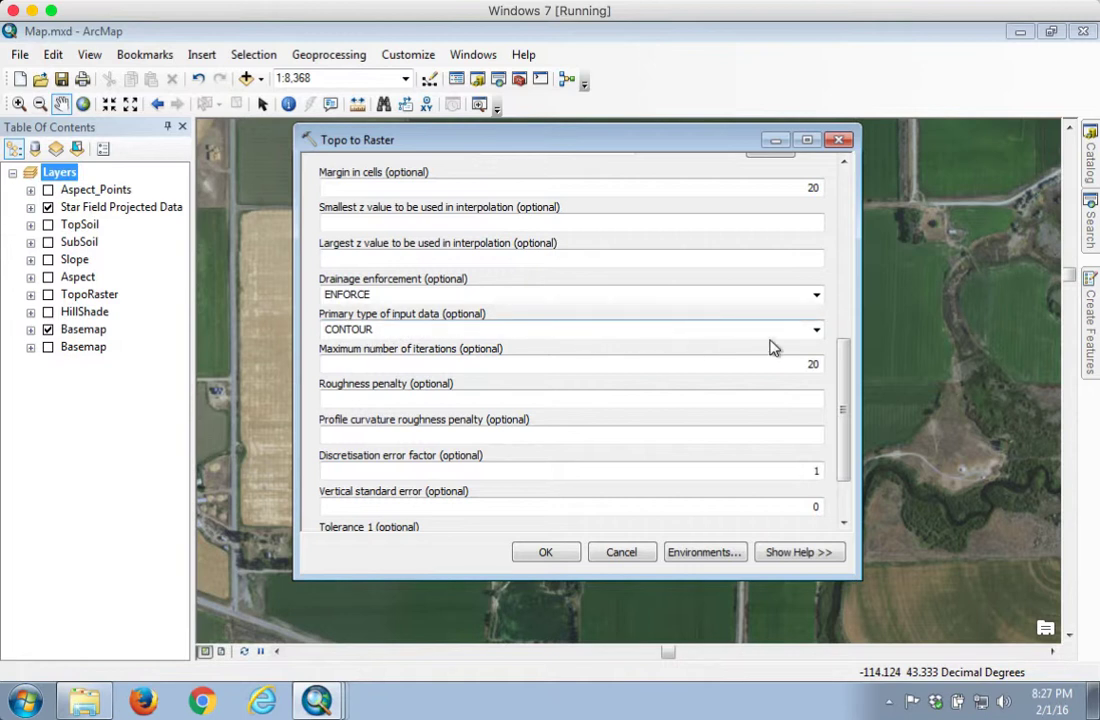
click(816, 330)
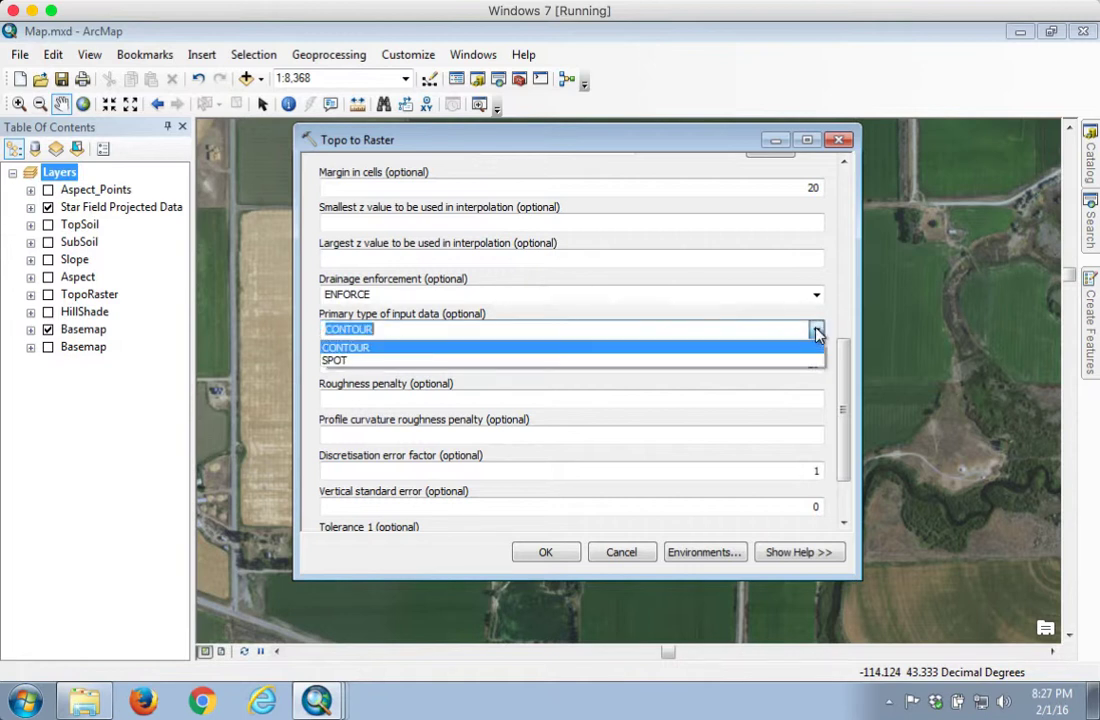
click(336, 360)
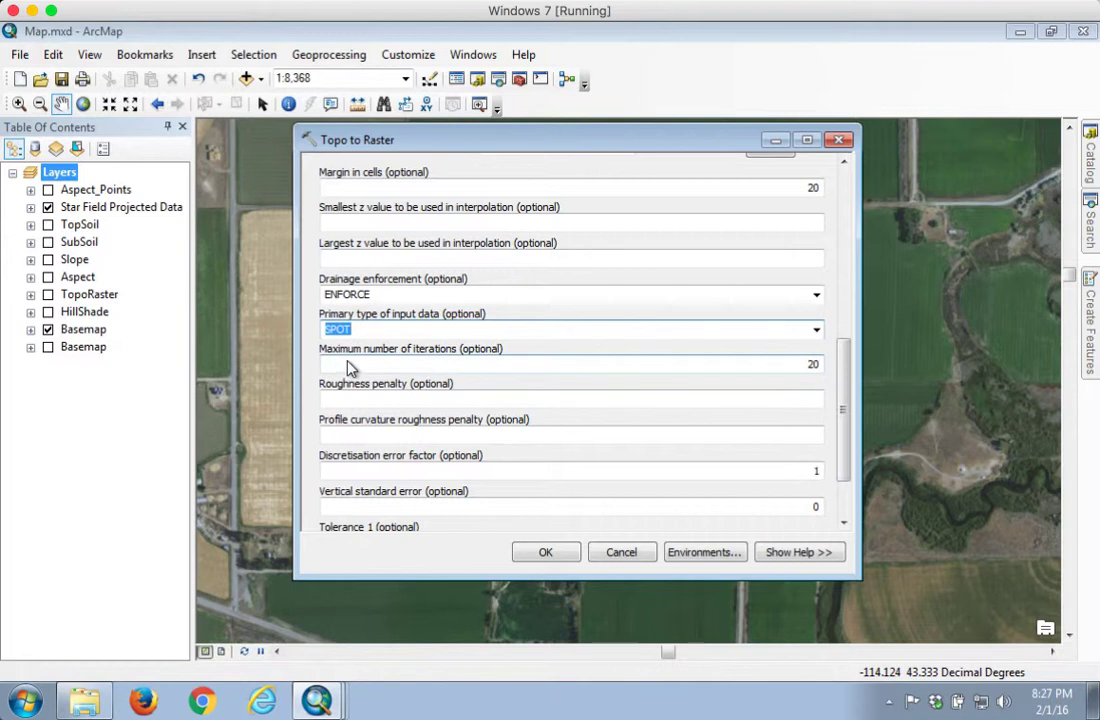
Step: Run the Topo to Raster tool and hide the Star Field Projected Data layer on the map
drag(843, 354, 848, 170)
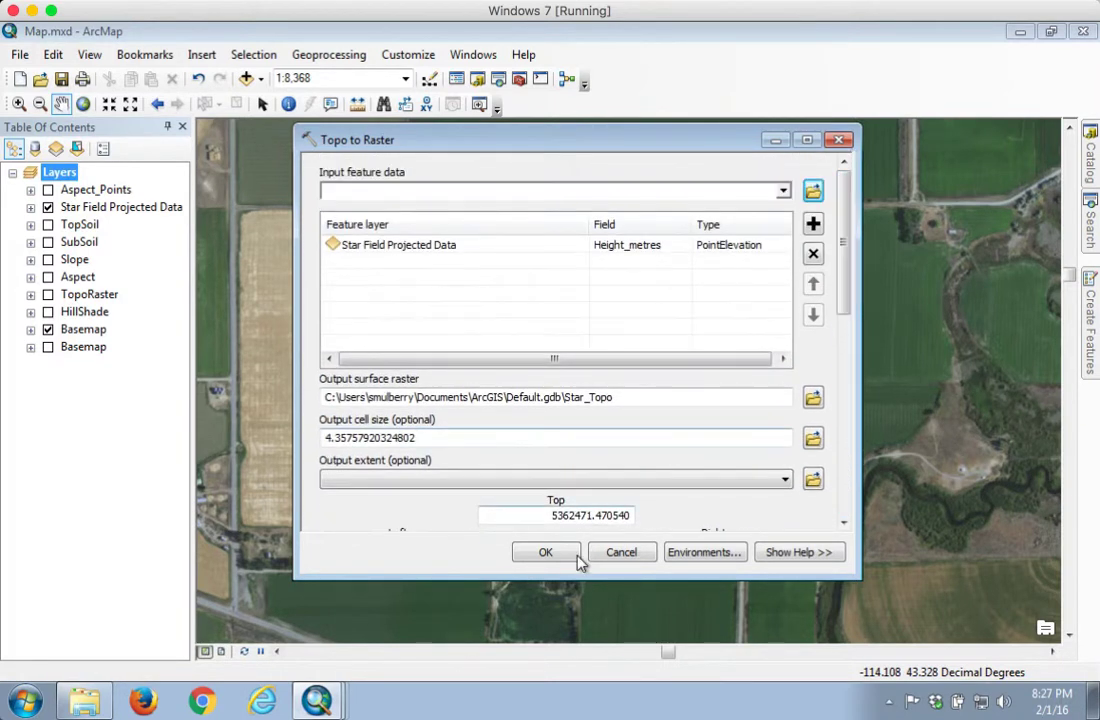
click(546, 552)
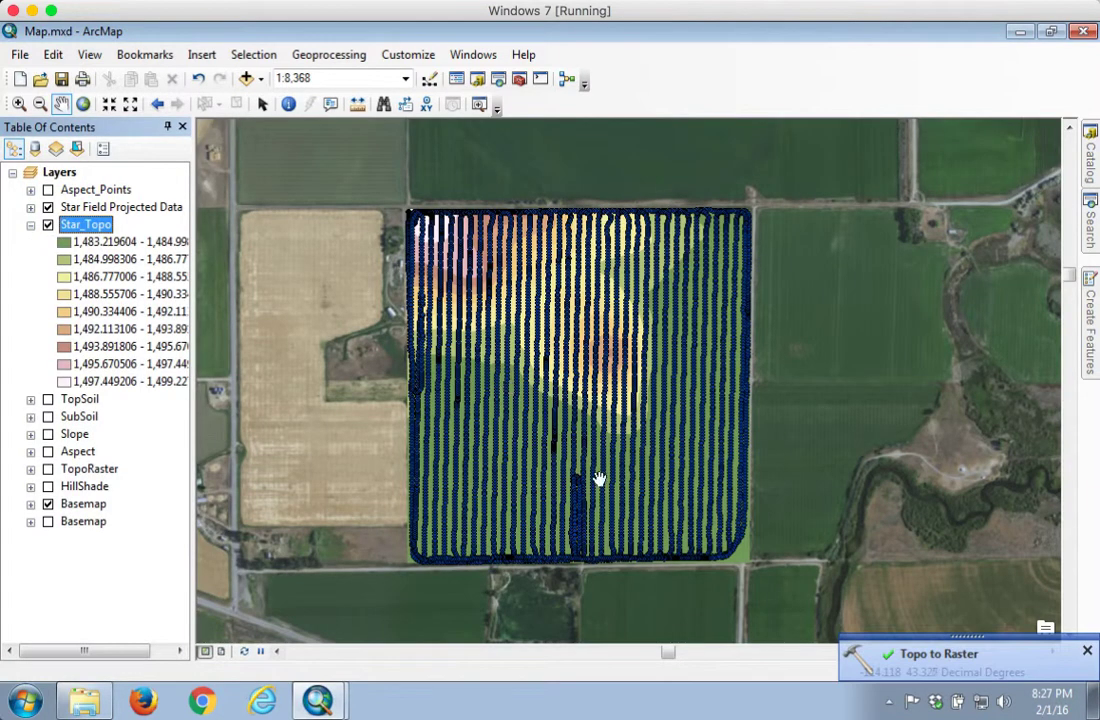
click(1085, 650)
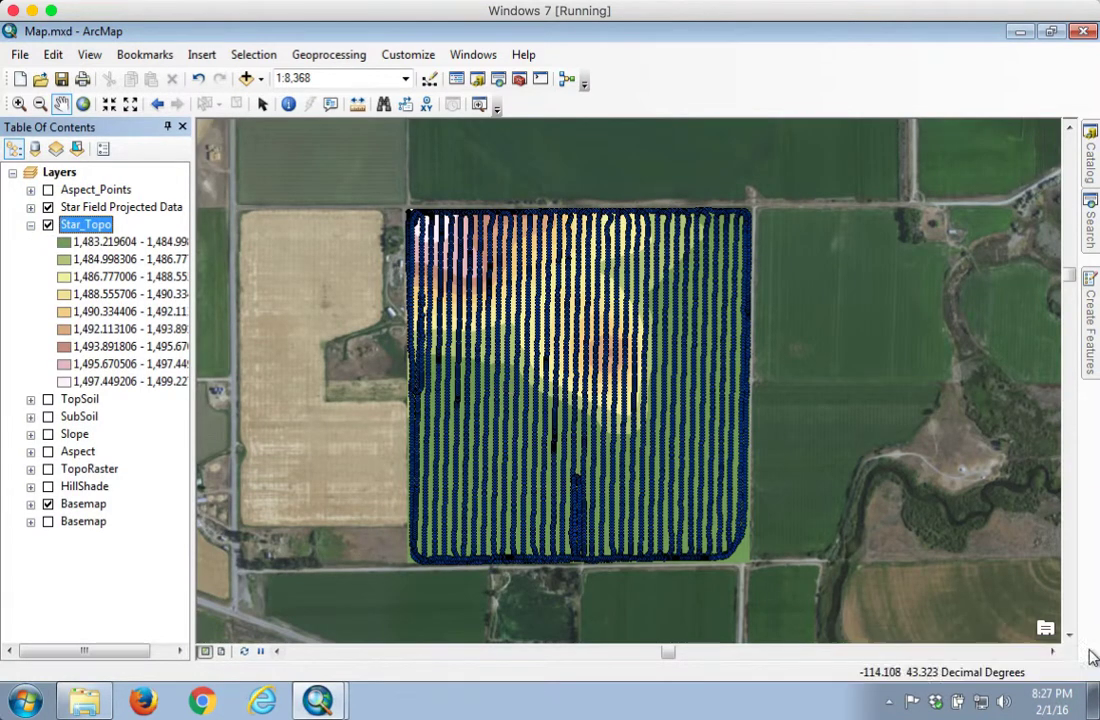
click(72, 208)
click(48, 207)
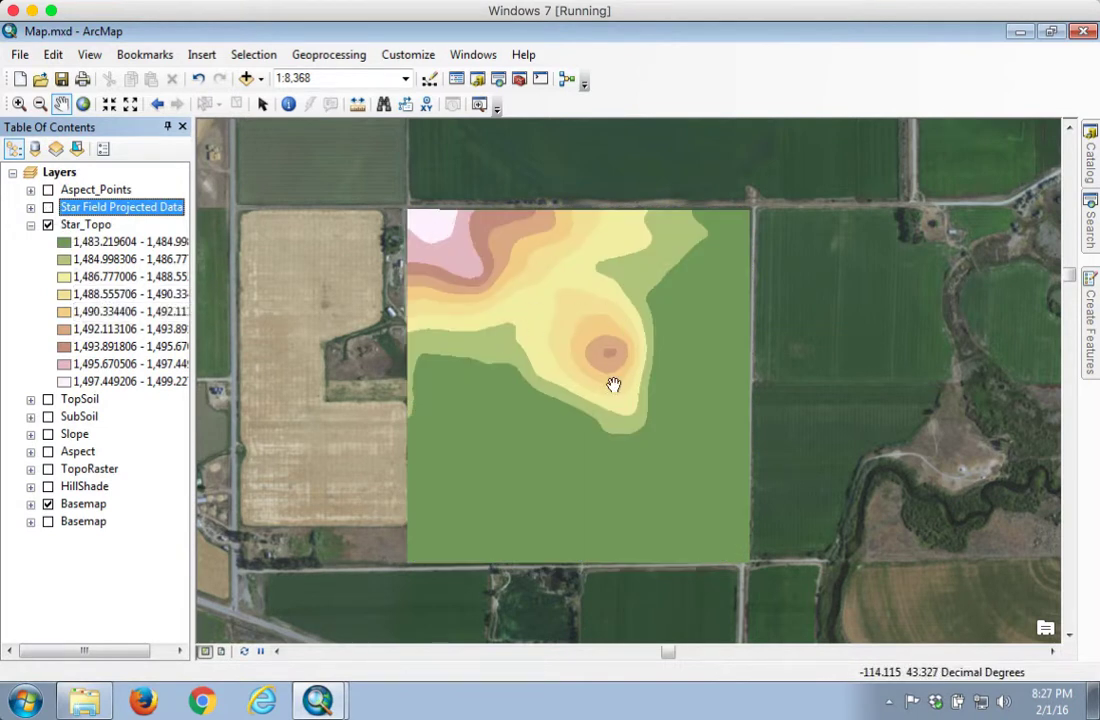
Step: Open the Star_Topo layer's properties and switch its symbology from classified to Stretched
click(99, 226)
right_click(100, 228)
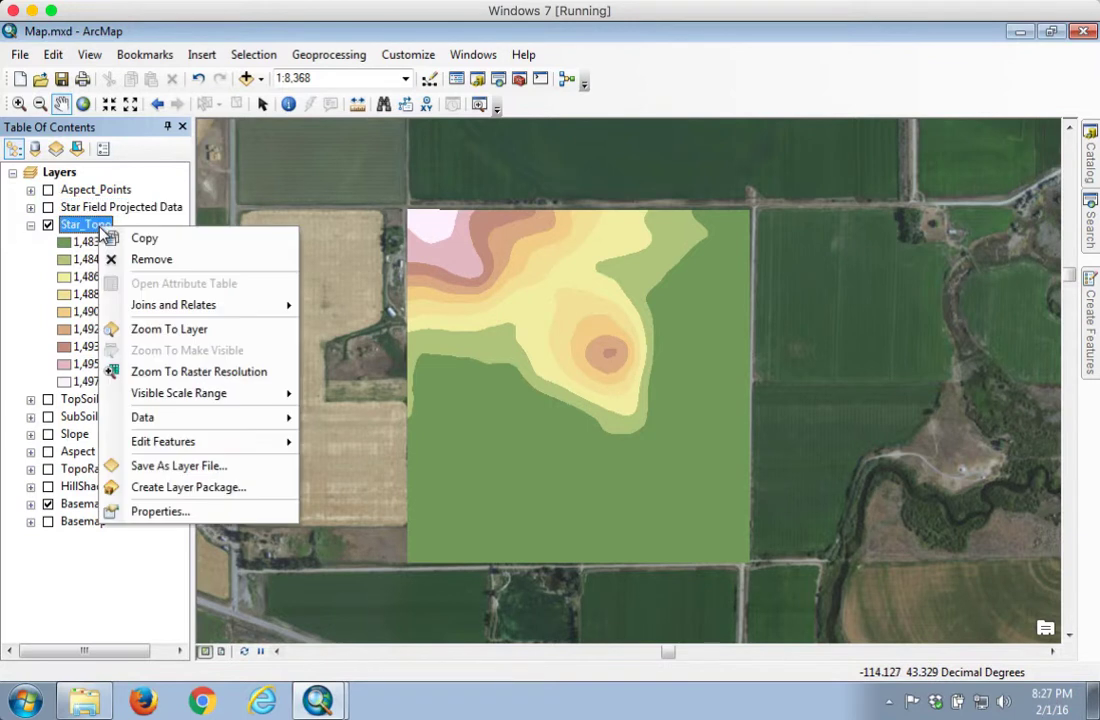
click(200, 512)
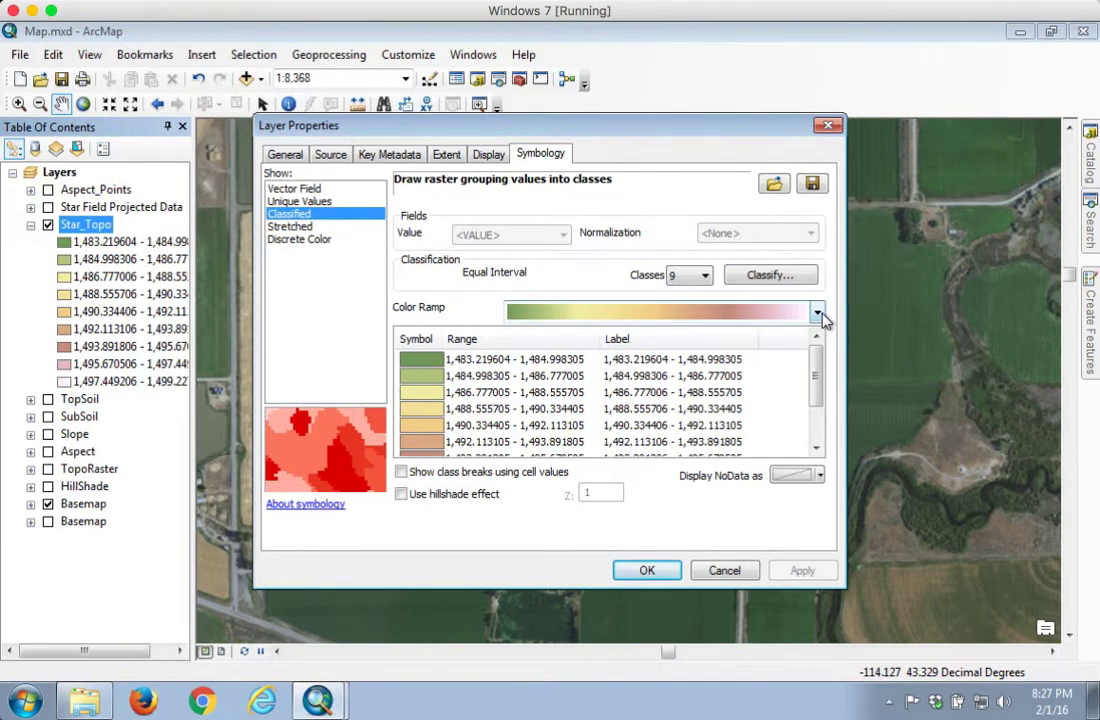
drag(690, 137, 555, 88)
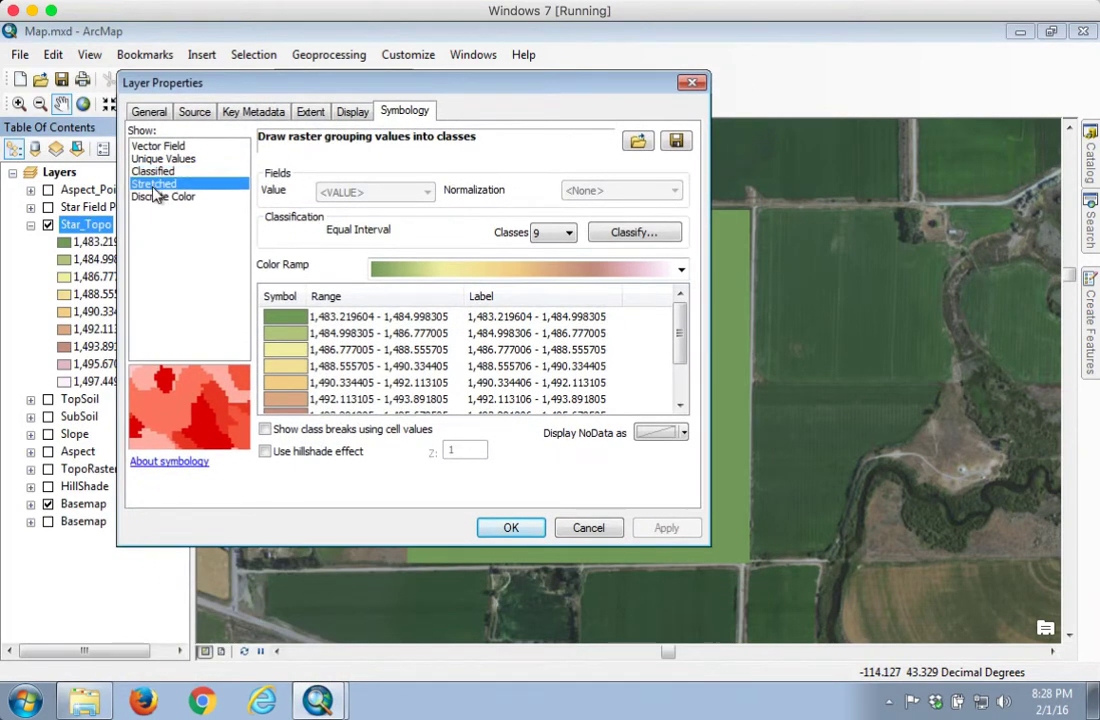
click(155, 184)
Step: Apply a red-yellow-cyan-blue color ramp to the stretched Star_Topo raster and inspect the rendering on the map
click(631, 301)
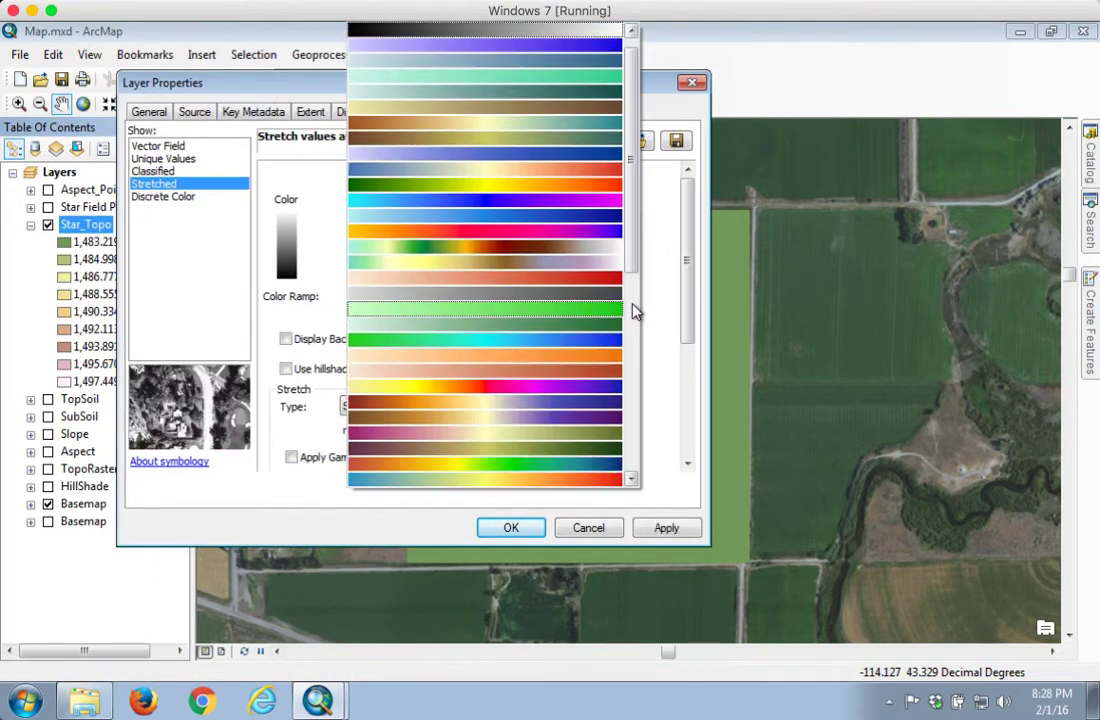
drag(631, 250, 630, 420)
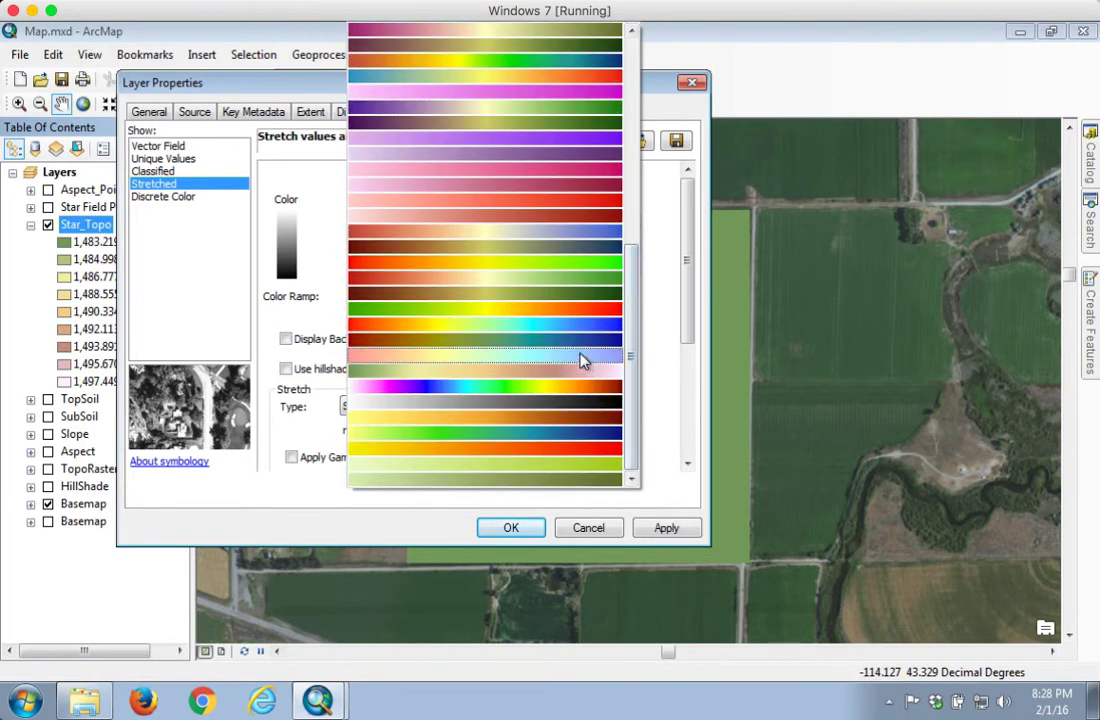
click(582, 334)
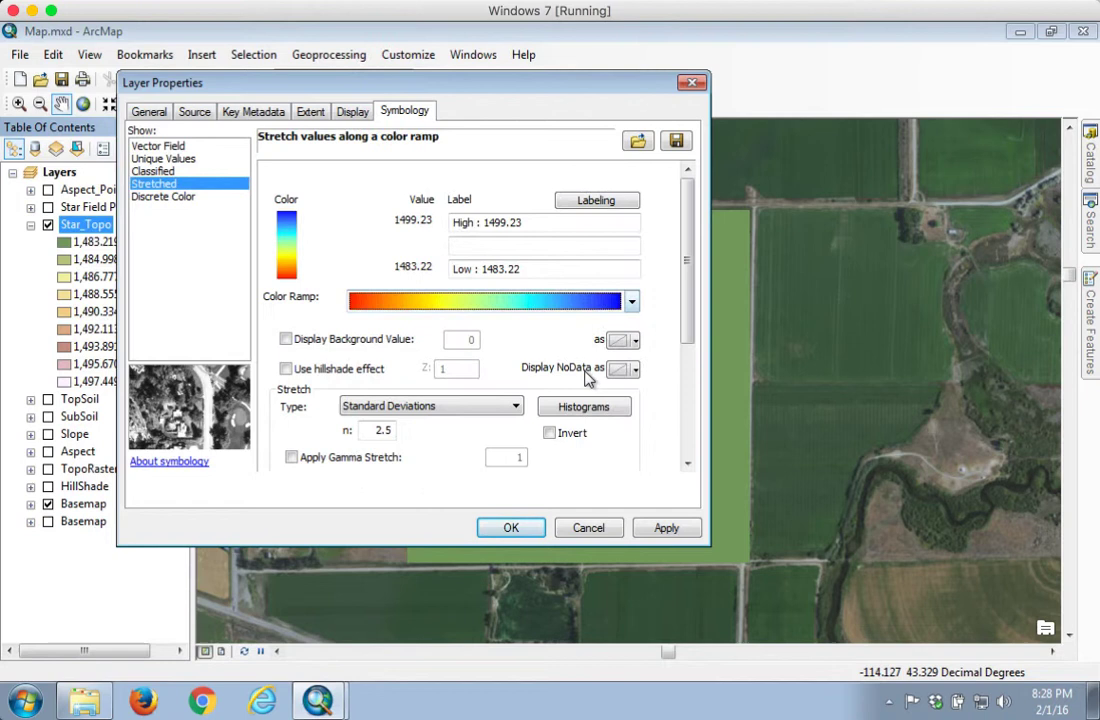
click(660, 532)
drag(575, 84, 307, 110)
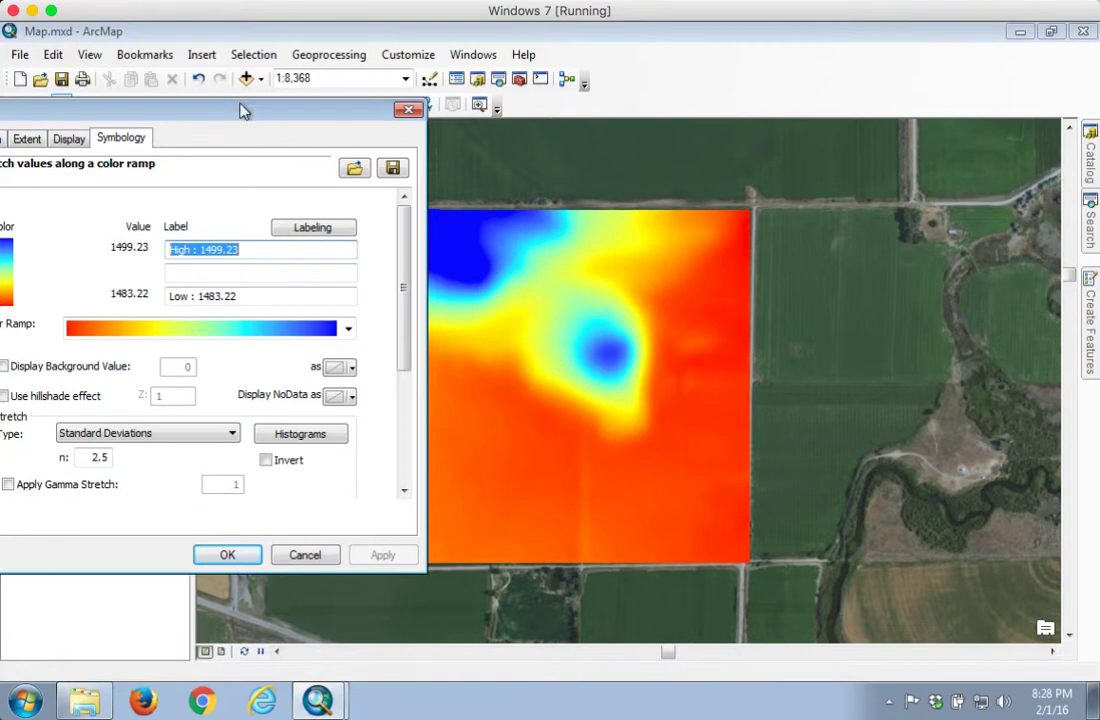
drag(246, 118, 475, 141)
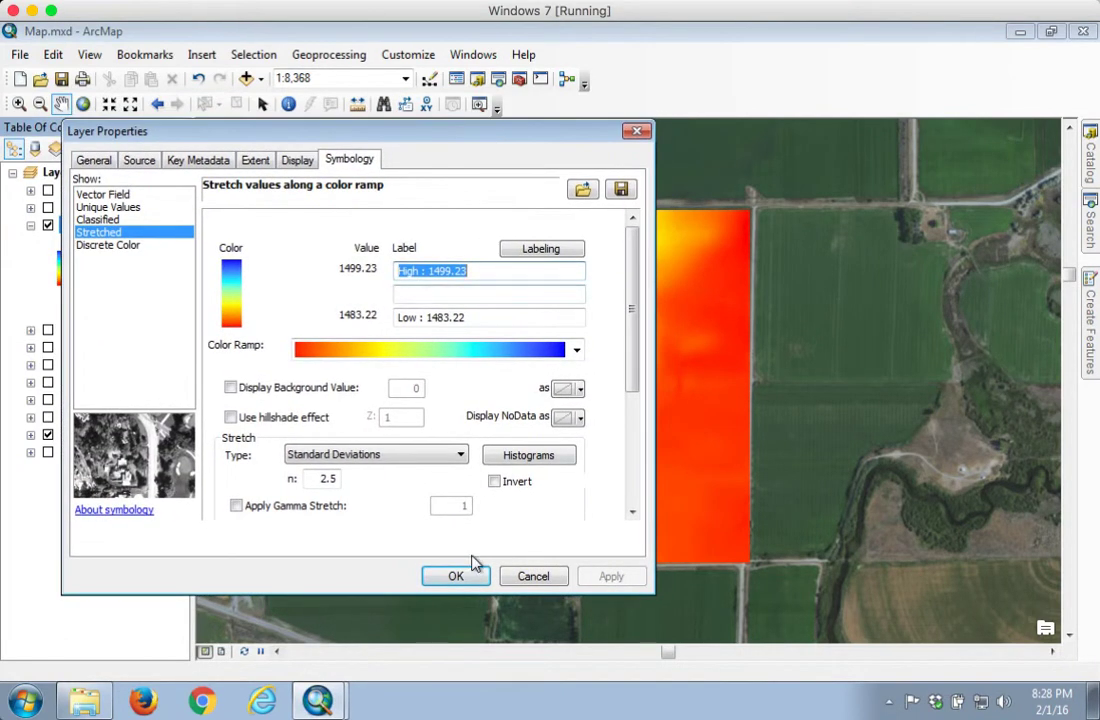
Step: Switch the Star_Topo symbology back to Classified with its nine-class green-to-pink ramp, apply it and close the layer properties
click(97, 219)
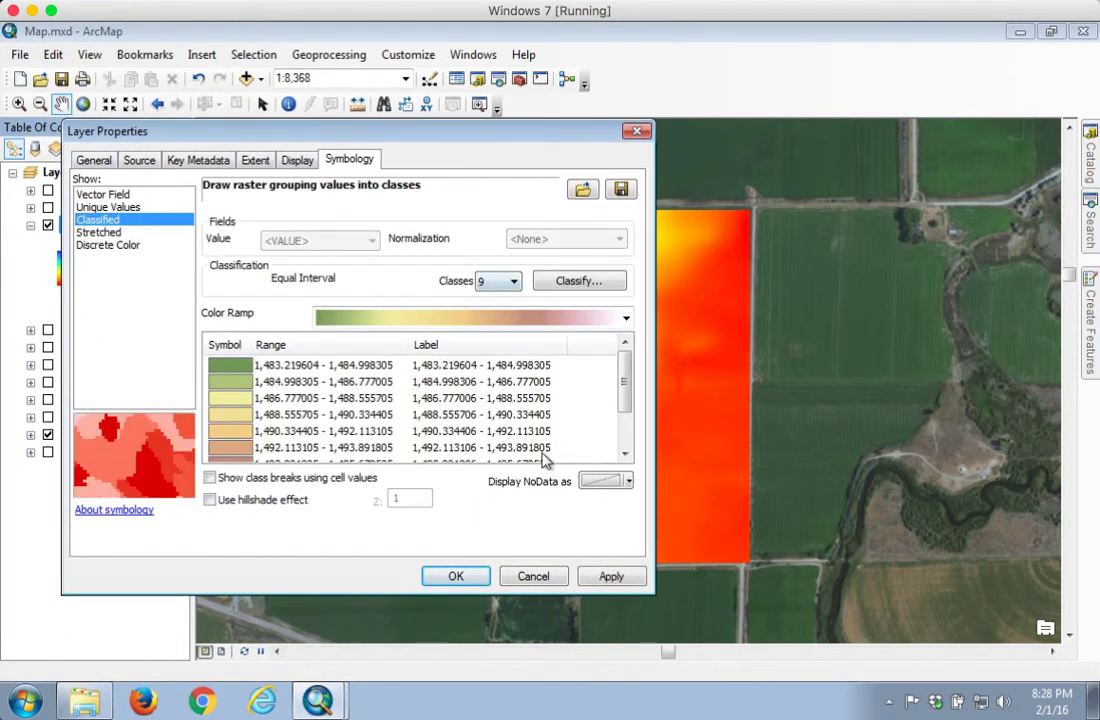
click(612, 577)
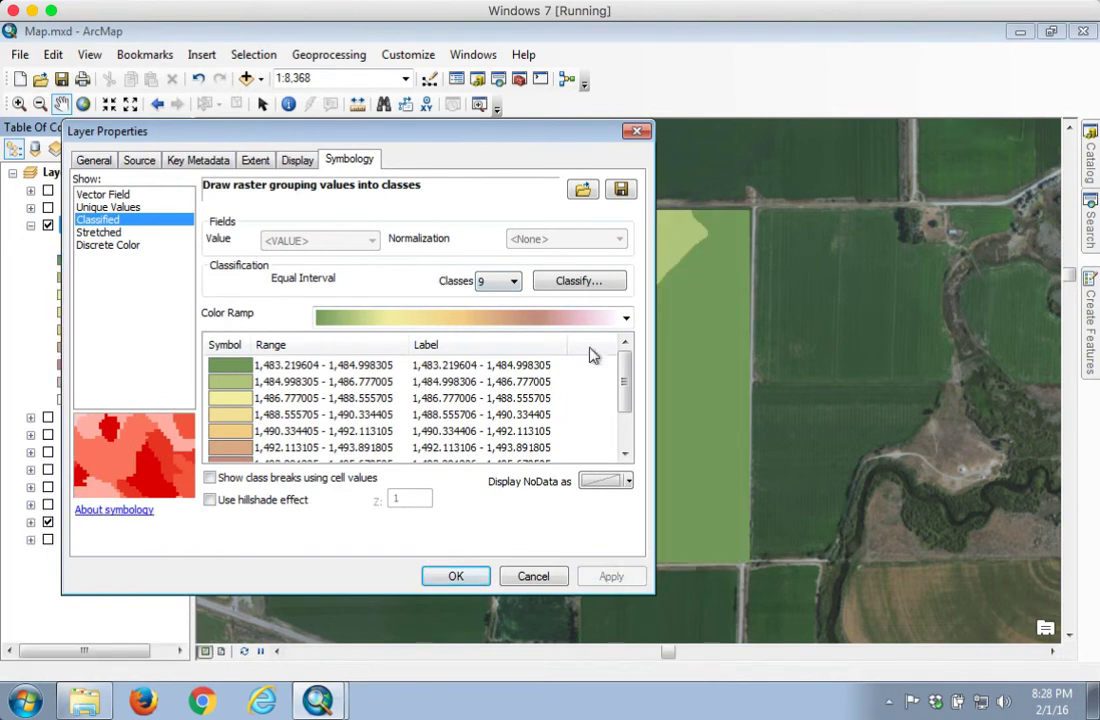
click(628, 317)
click(463, 583)
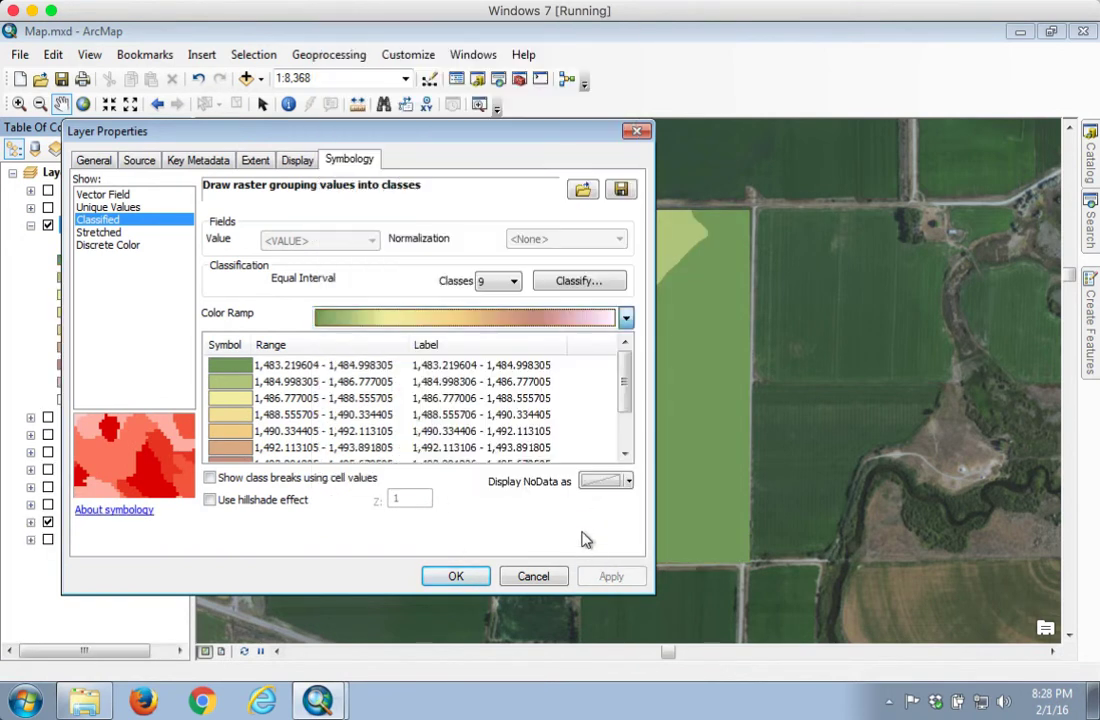
click(456, 577)
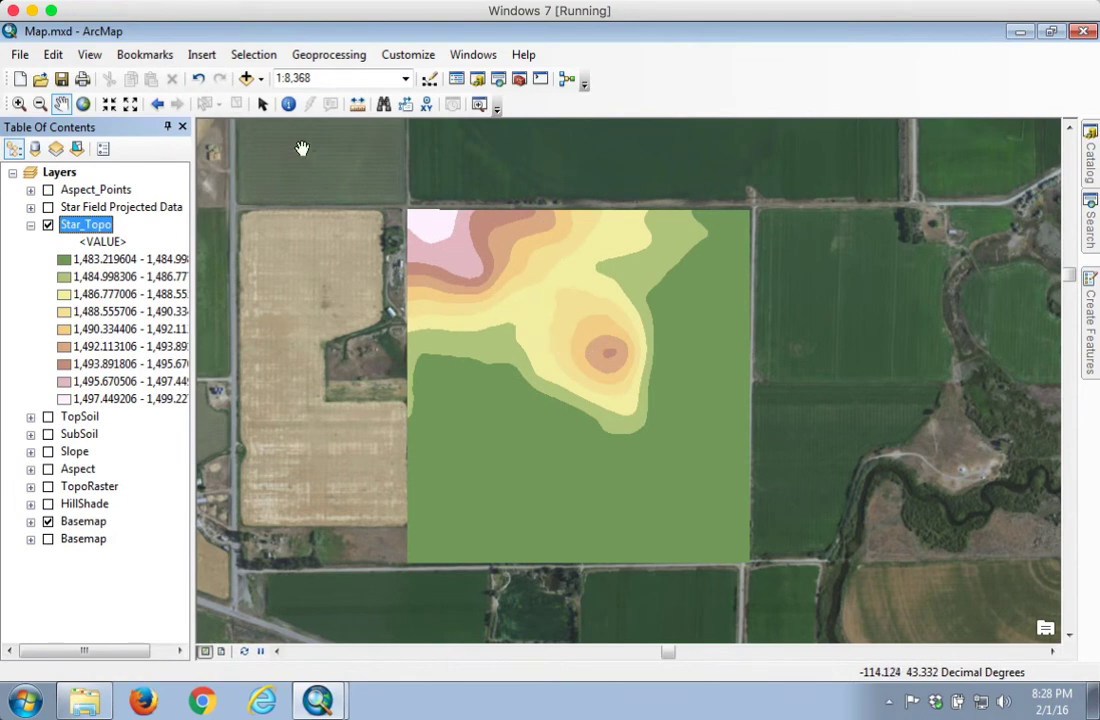
Step: Identify the pixel value at the hilltop near the middle of the Star_Topo raster, then dismiss the results
click(288, 104)
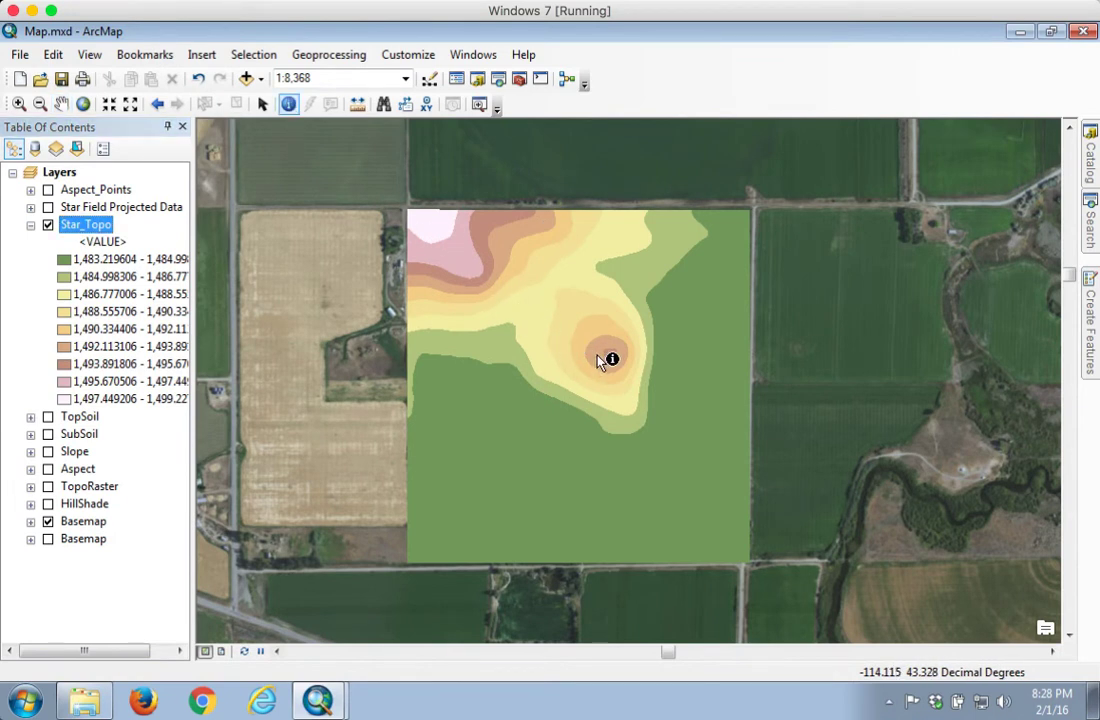
click(612, 356)
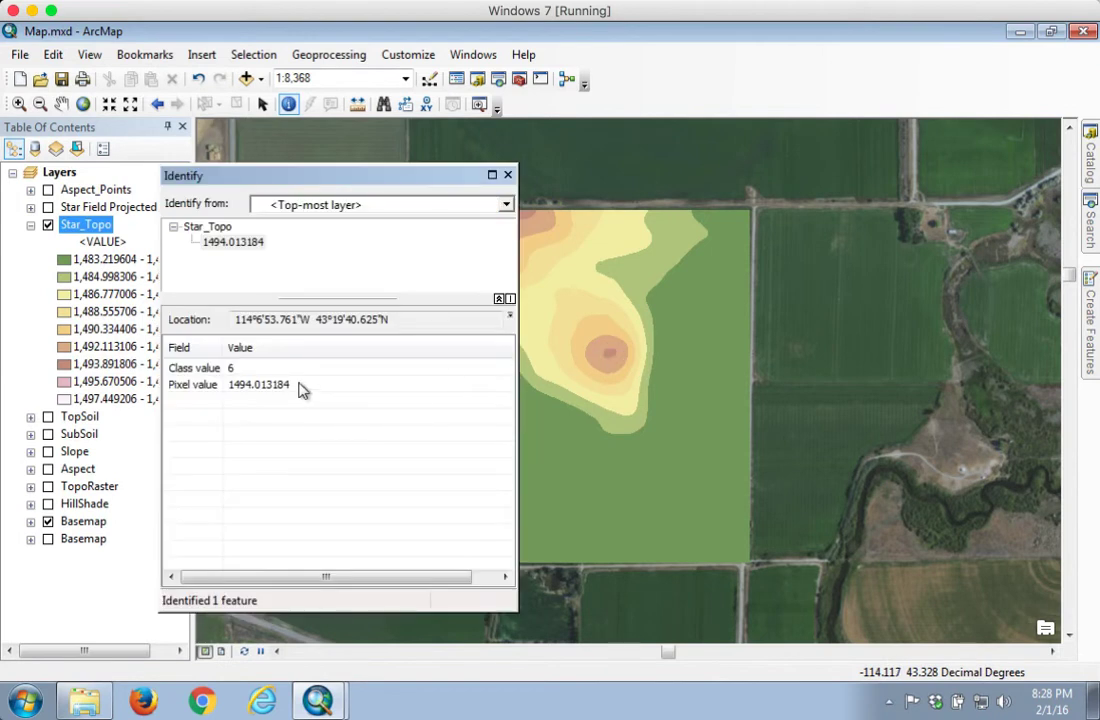
click(277, 391)
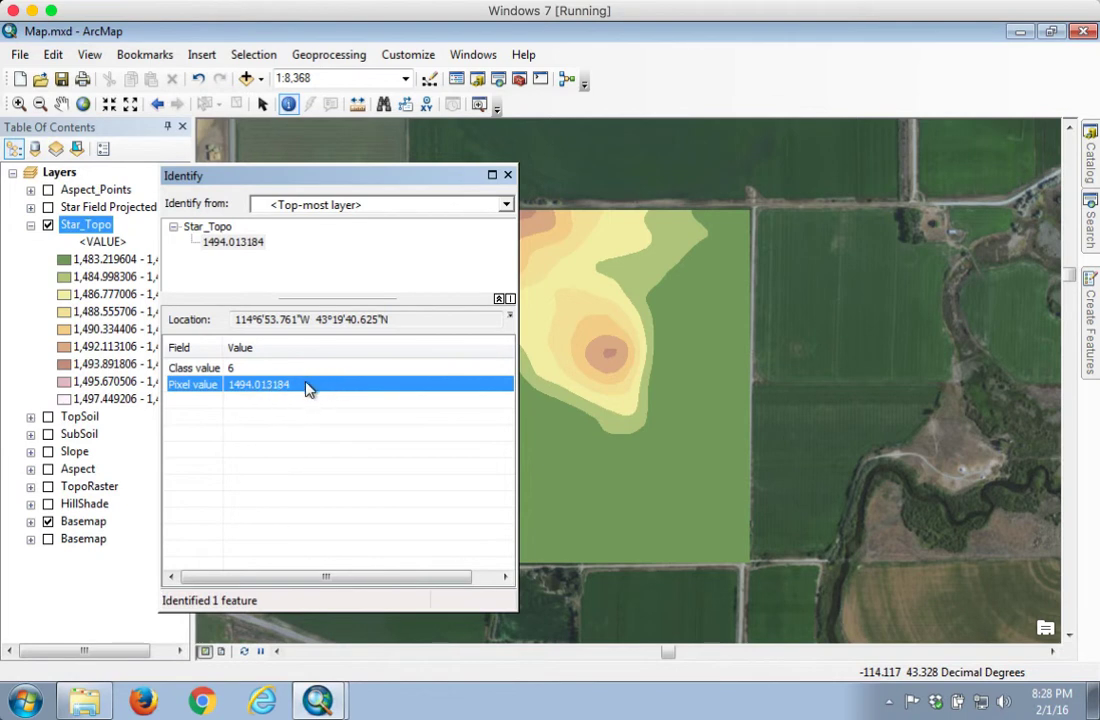
click(507, 175)
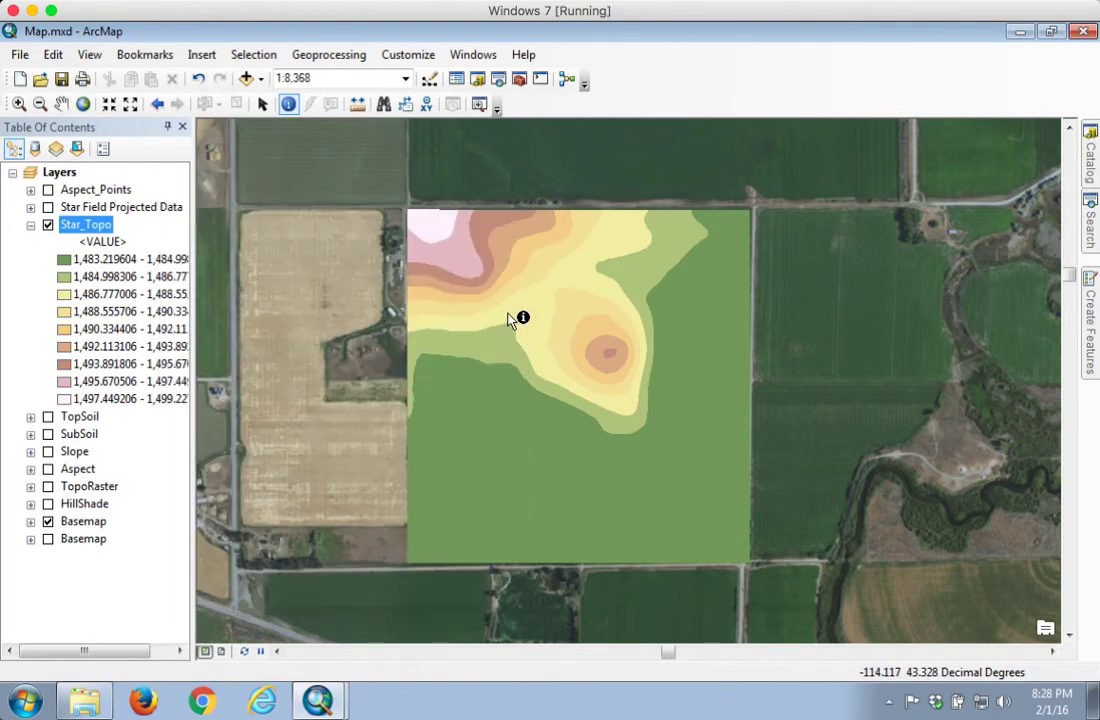